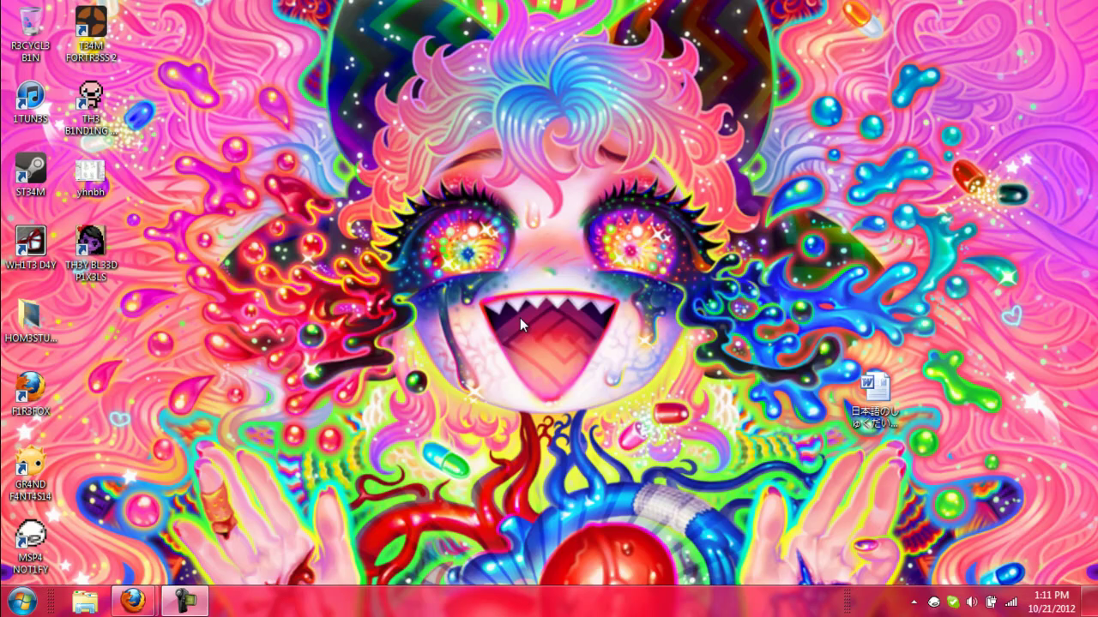
Launch RPG Maker 2003 from the Windows Start menu.
click(21, 602)
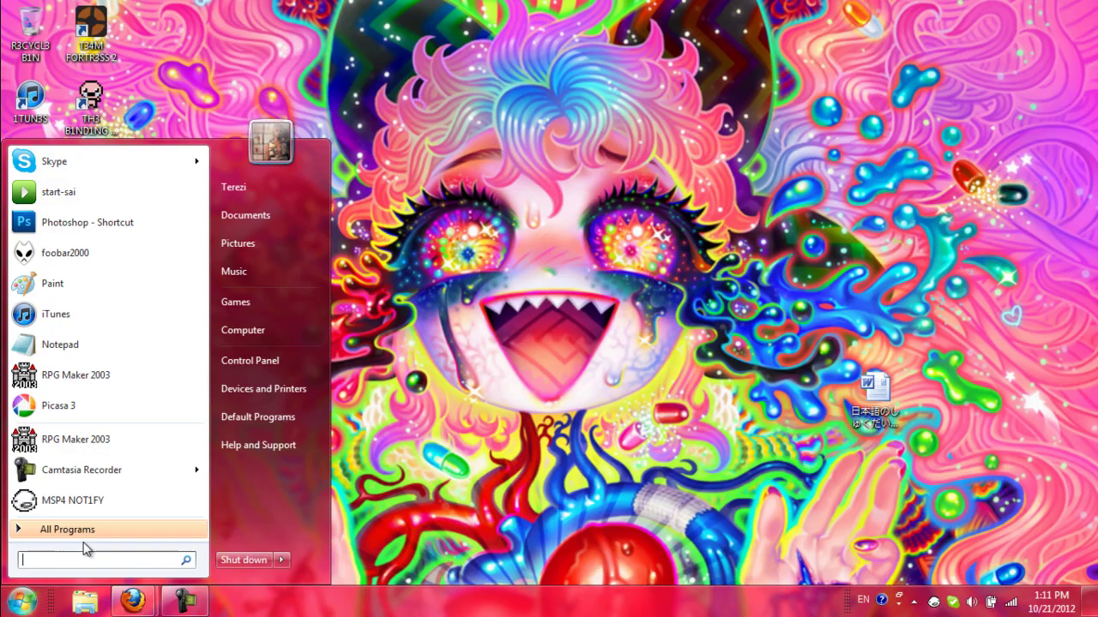
click(82, 445)
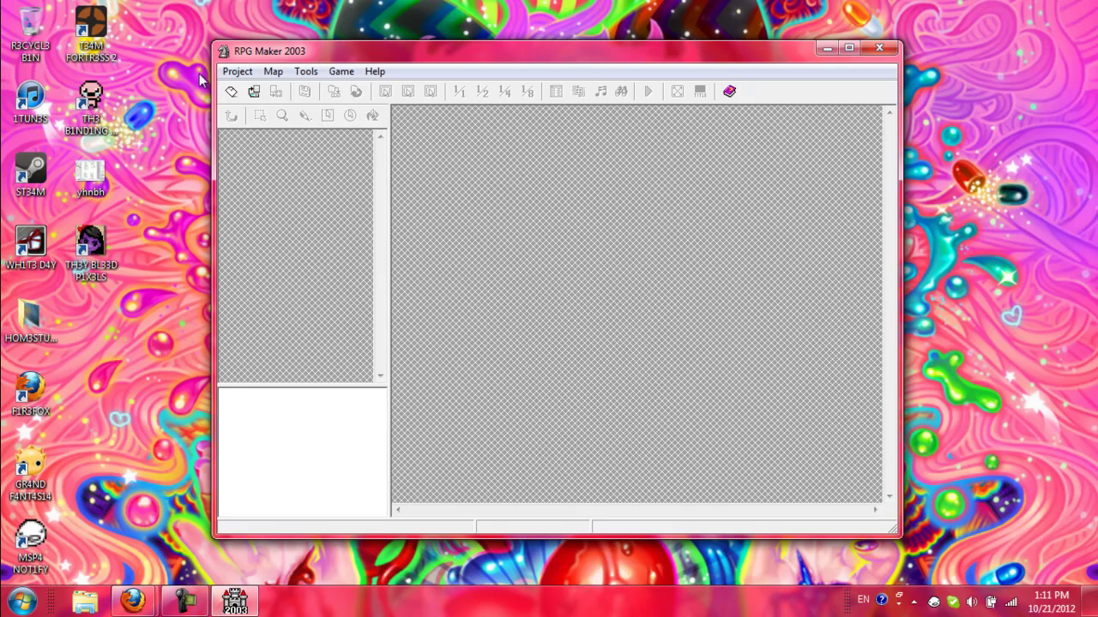
click(233, 74)
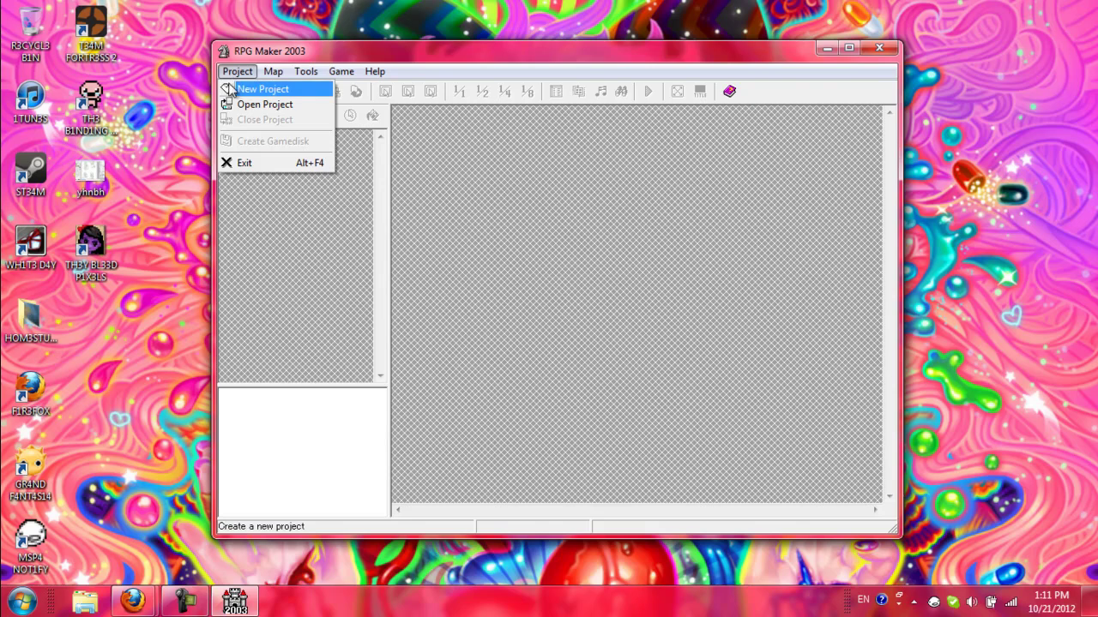
click(232, 91)
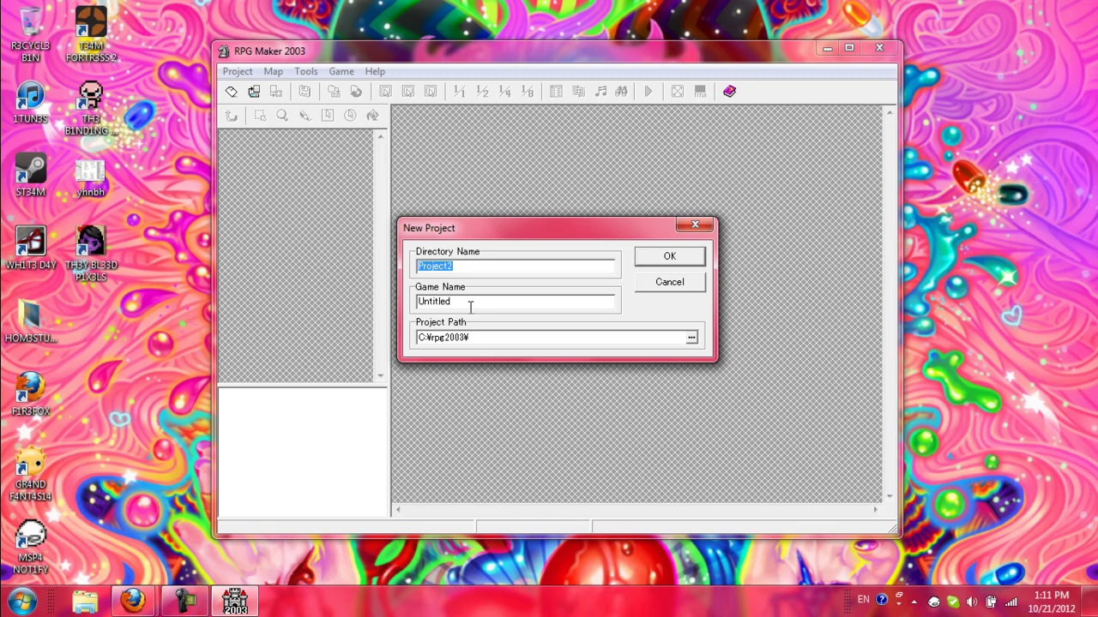
click(691, 338)
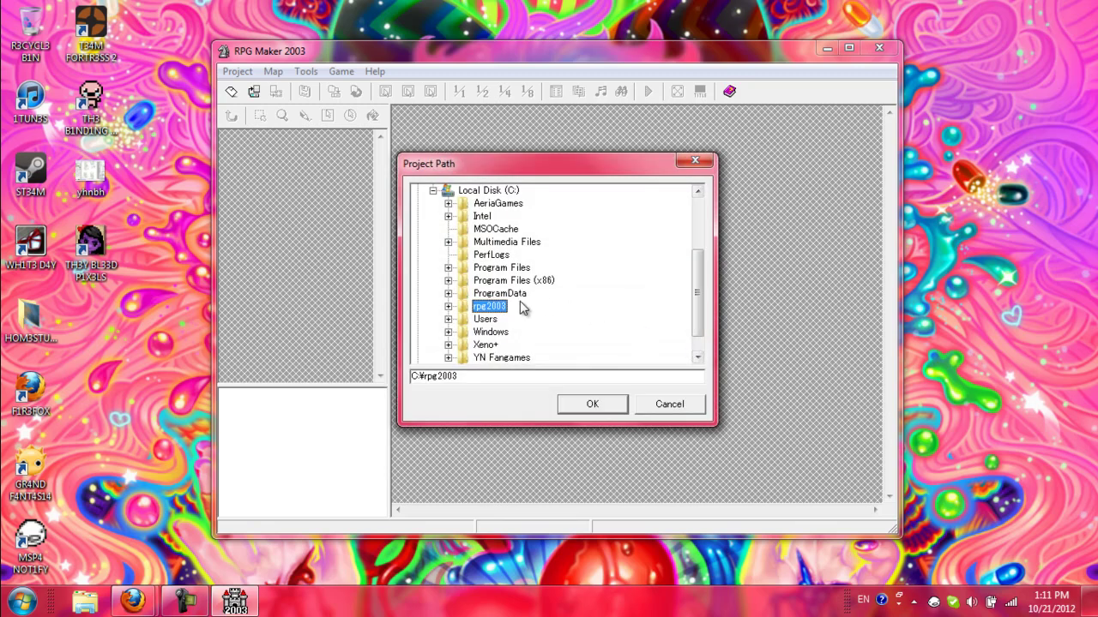
click(495, 191)
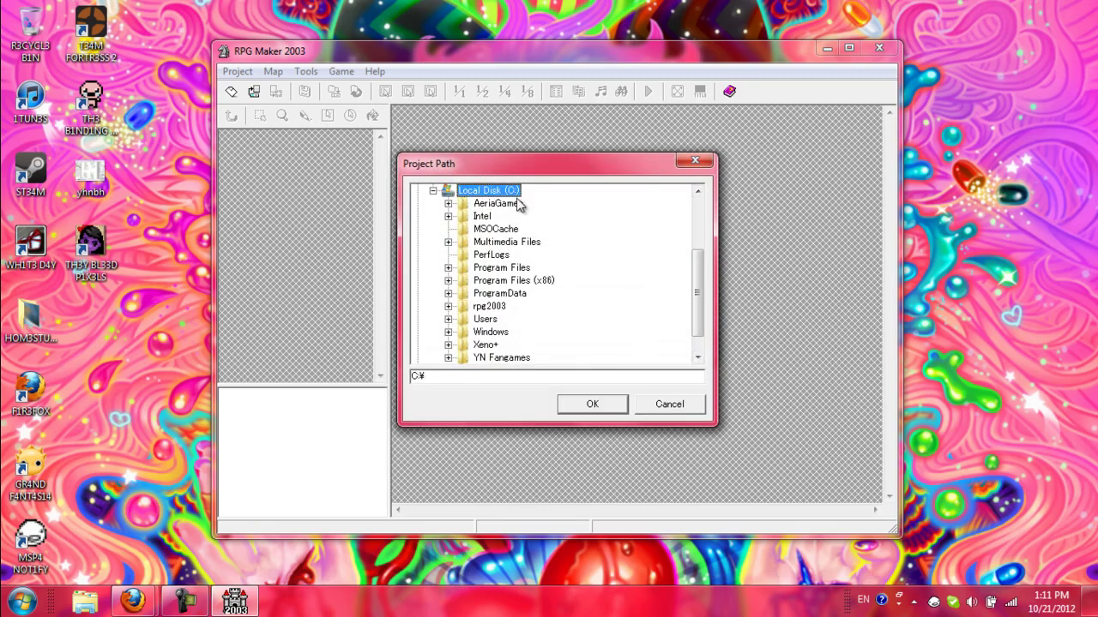
click(656, 406)
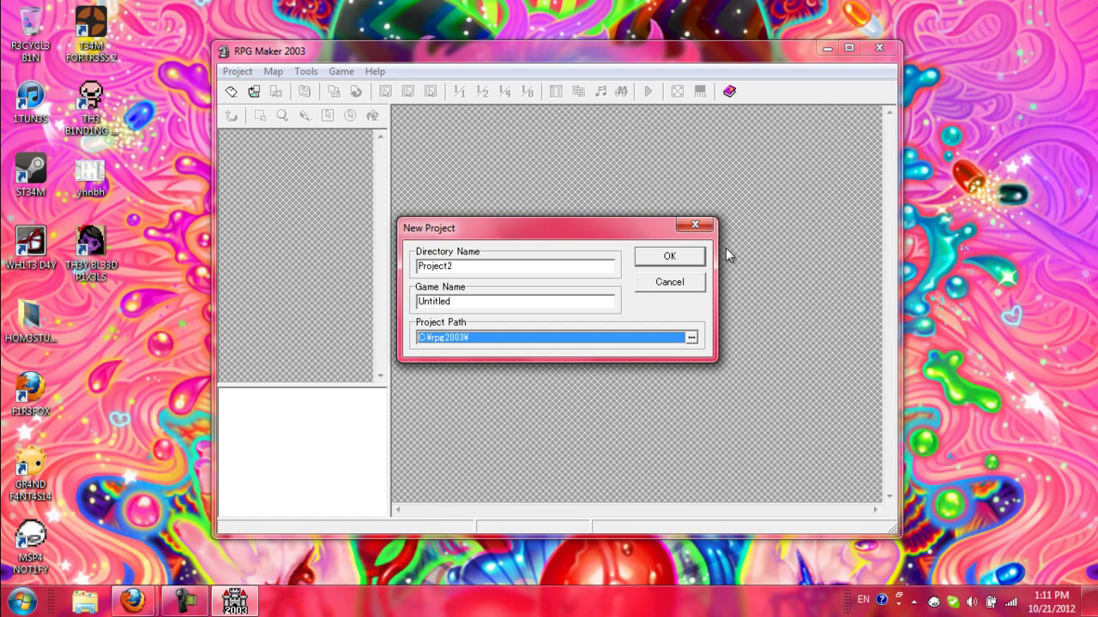
click(687, 283)
Open the miwa project so MAP0001's room map and tileset load.
click(238, 72)
click(243, 105)
click(662, 222)
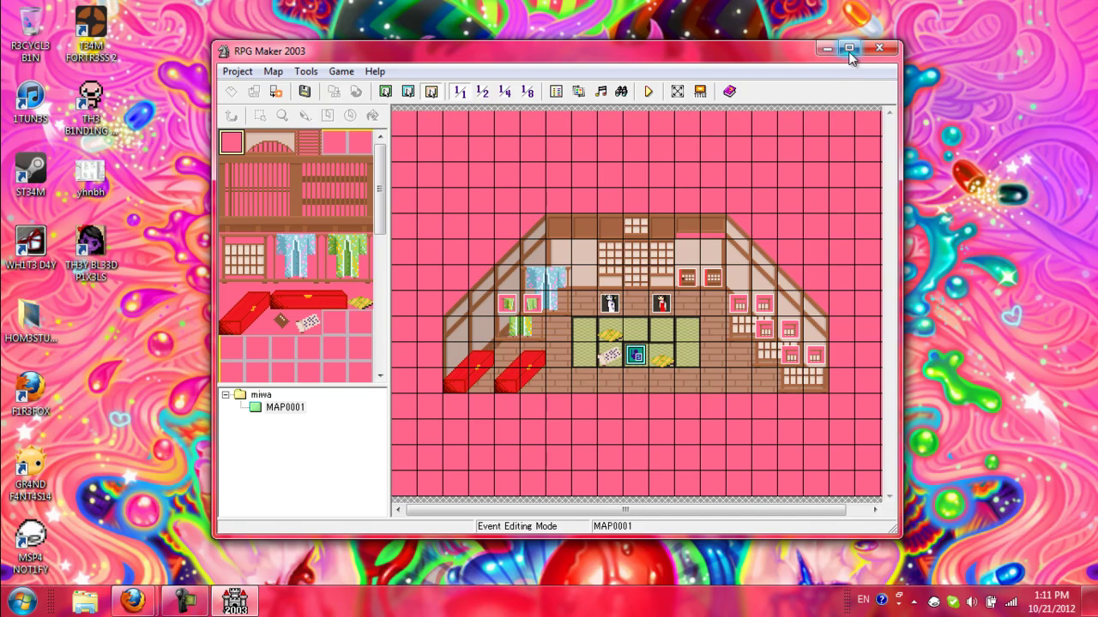
click(238, 72)
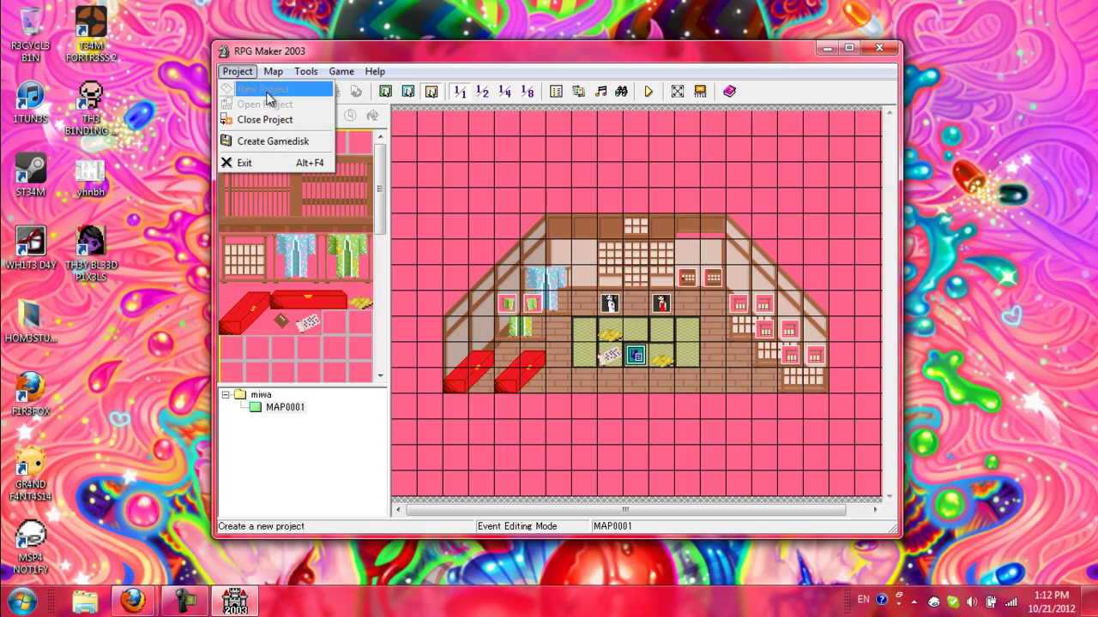
Look over the Map menu's Editing Mode submenu without choosing anything.
mouse_move(272, 72)
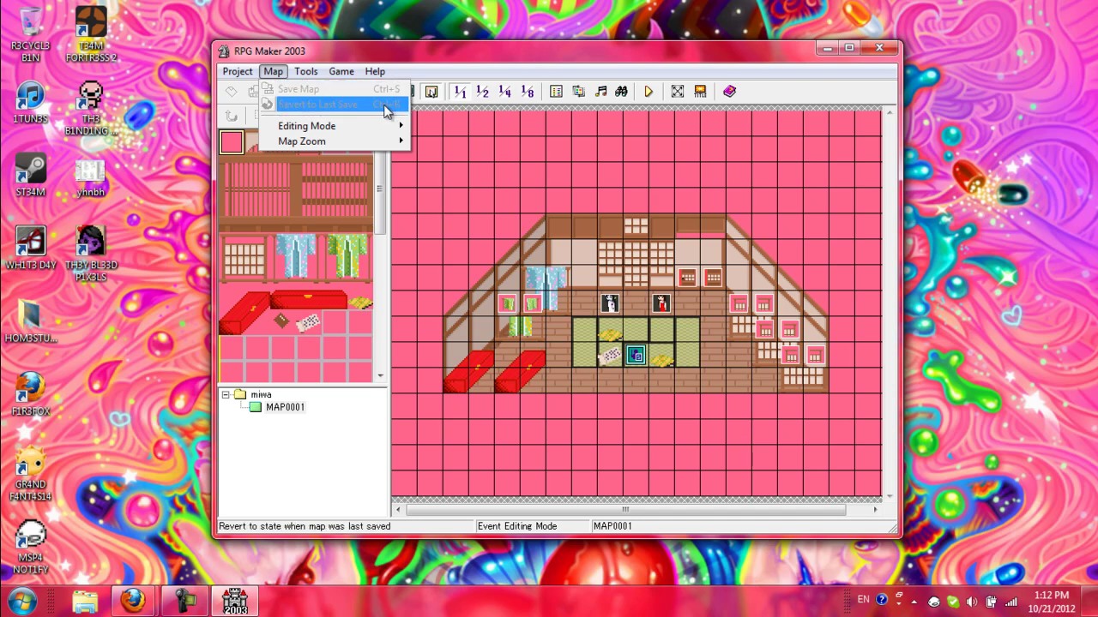
mouse_move(368, 128)
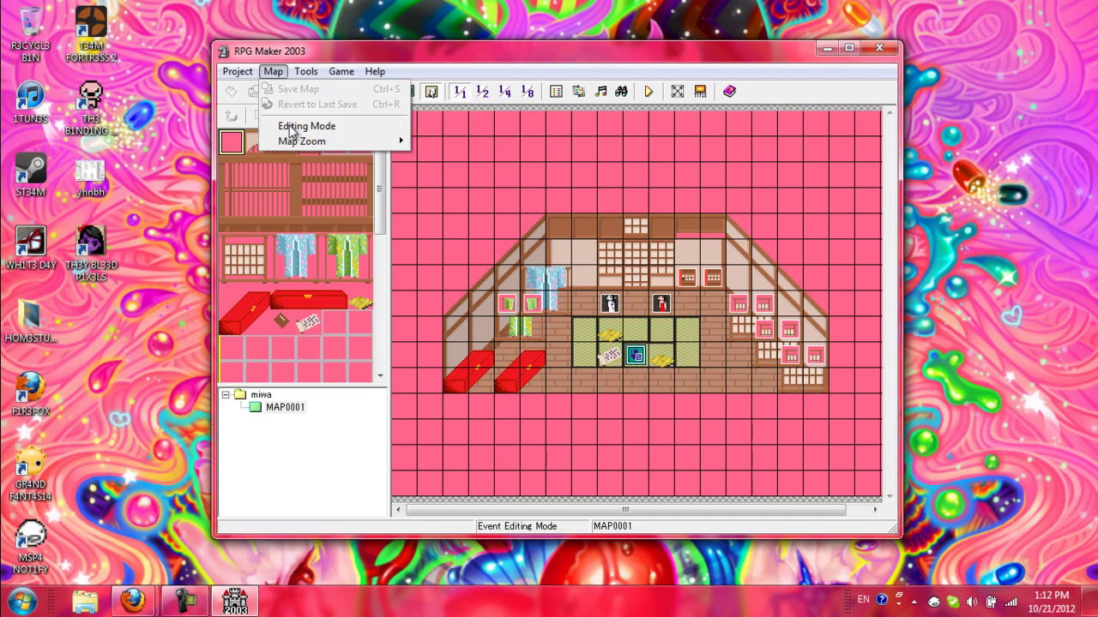
mouse_move(302, 127)
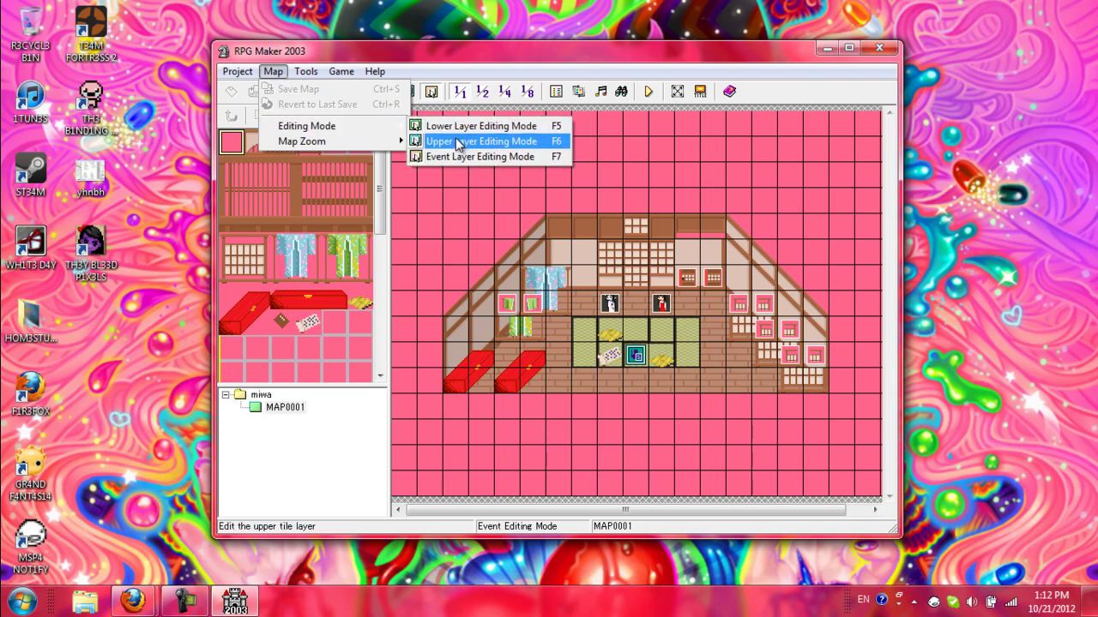
click(470, 70)
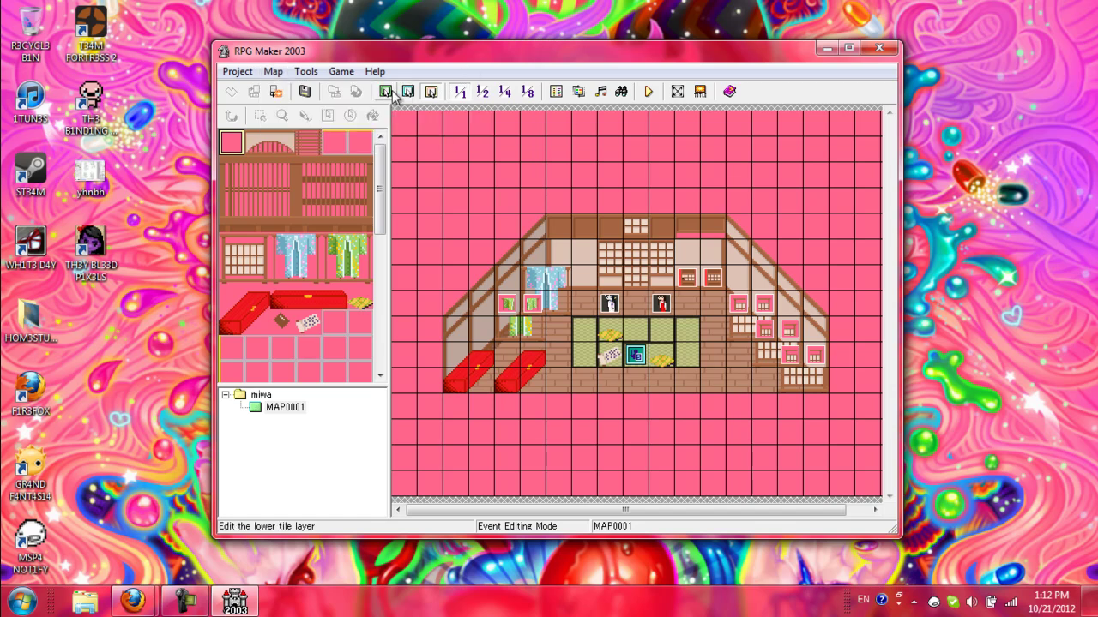
Check the Map Zoom submenu, leaving the zoom unchanged, and bring up the Tools menu.
click(273, 72)
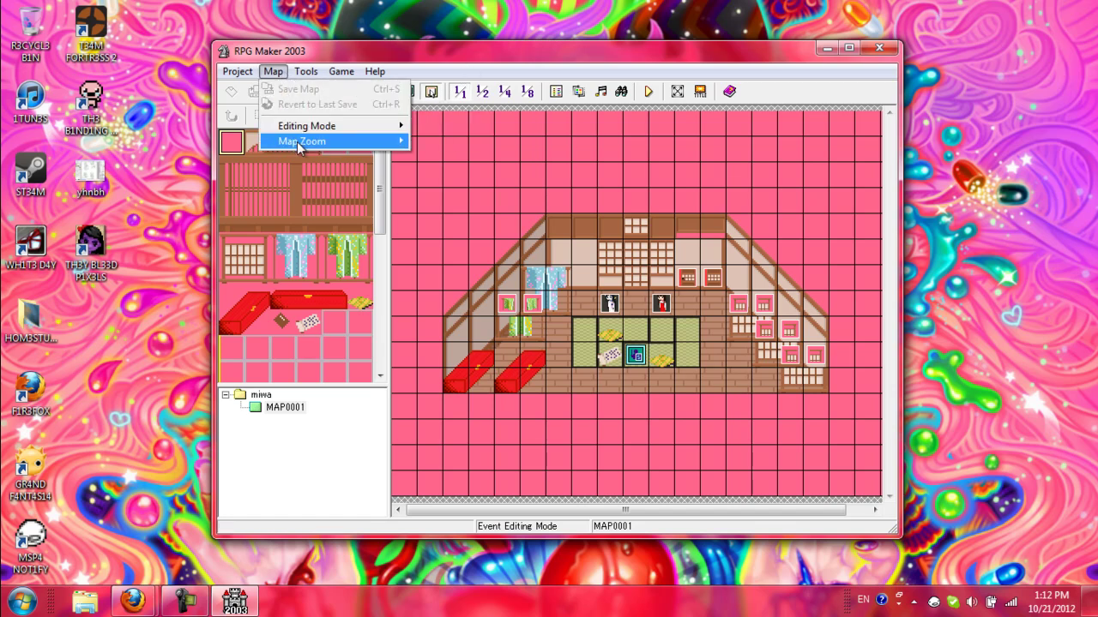
mouse_move(395, 141)
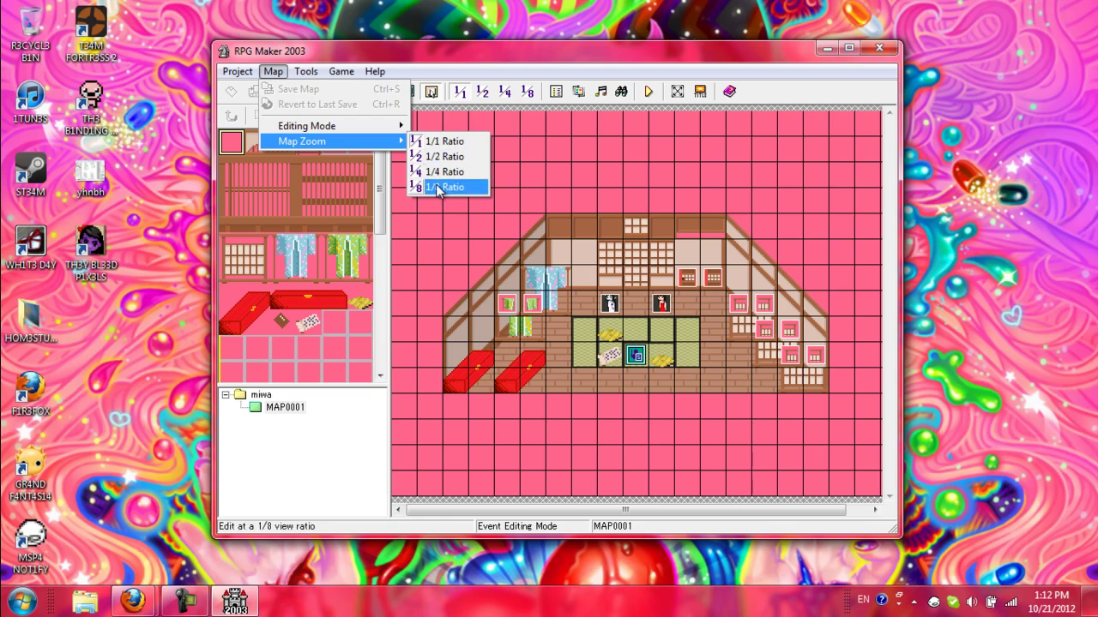
click(493, 73)
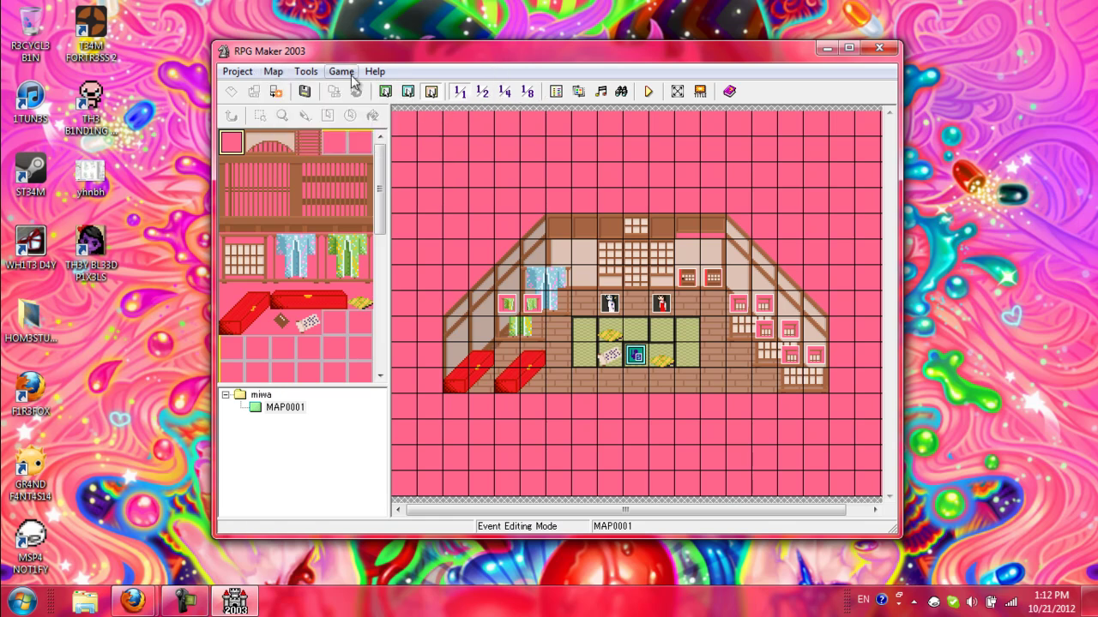
click(306, 72)
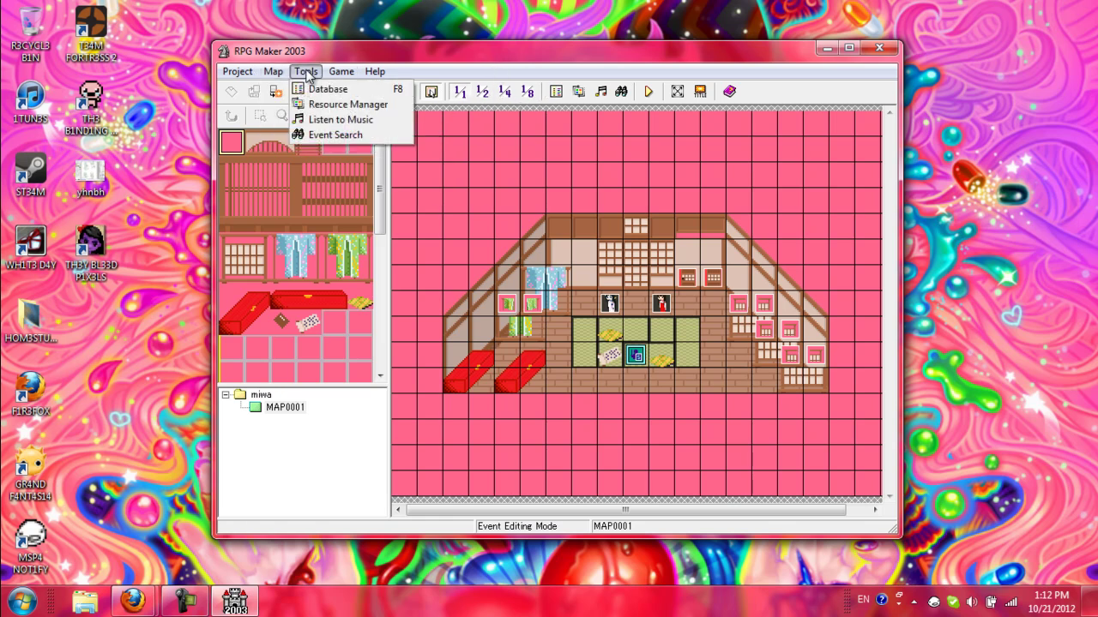
Open the Resource Manager and browse its folders, including System2 and ChipSet.
click(335, 108)
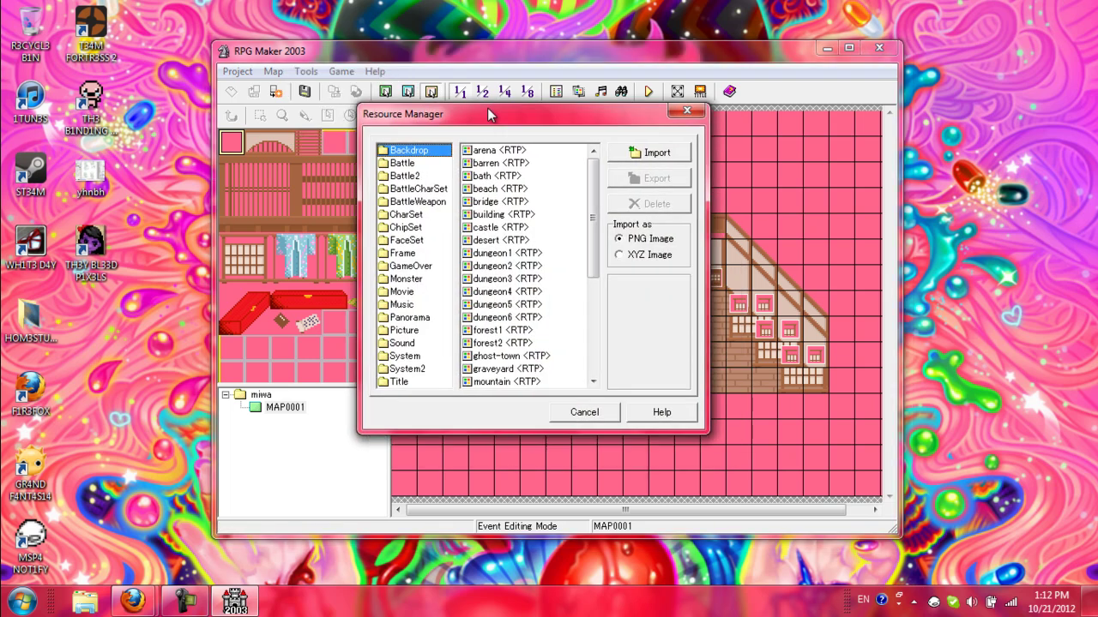
click(356, 166)
click(347, 243)
click(345, 307)
click(345, 333)
click(347, 256)
click(350, 218)
click(355, 191)
View the Backdrop and ChipSet file lists, then close the Resource Manager.
click(351, 179)
click(347, 140)
click(360, 118)
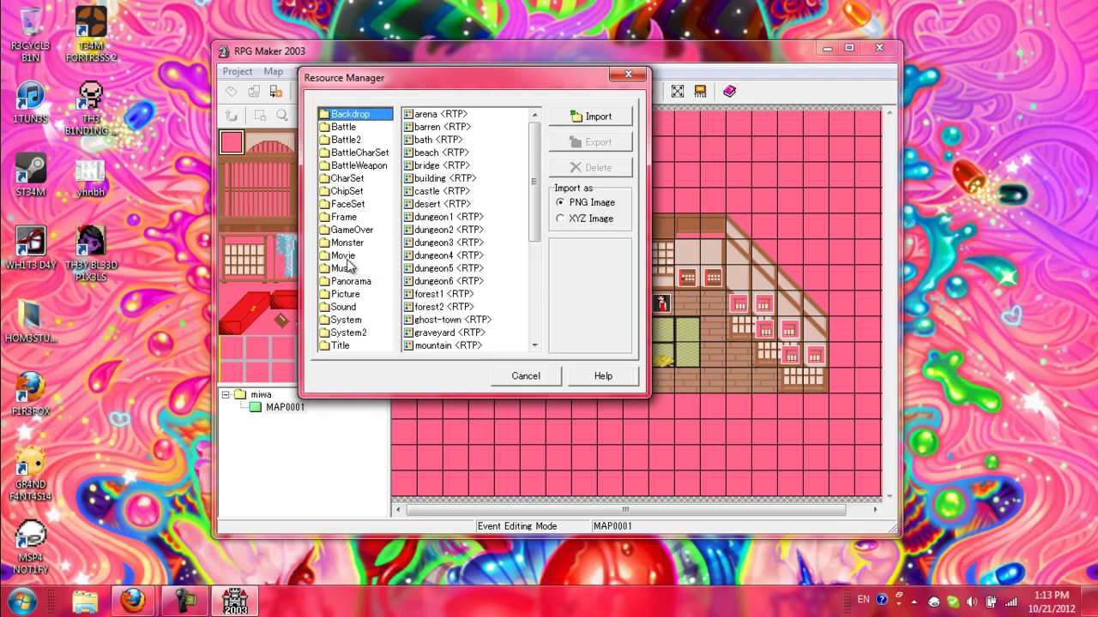
click(352, 194)
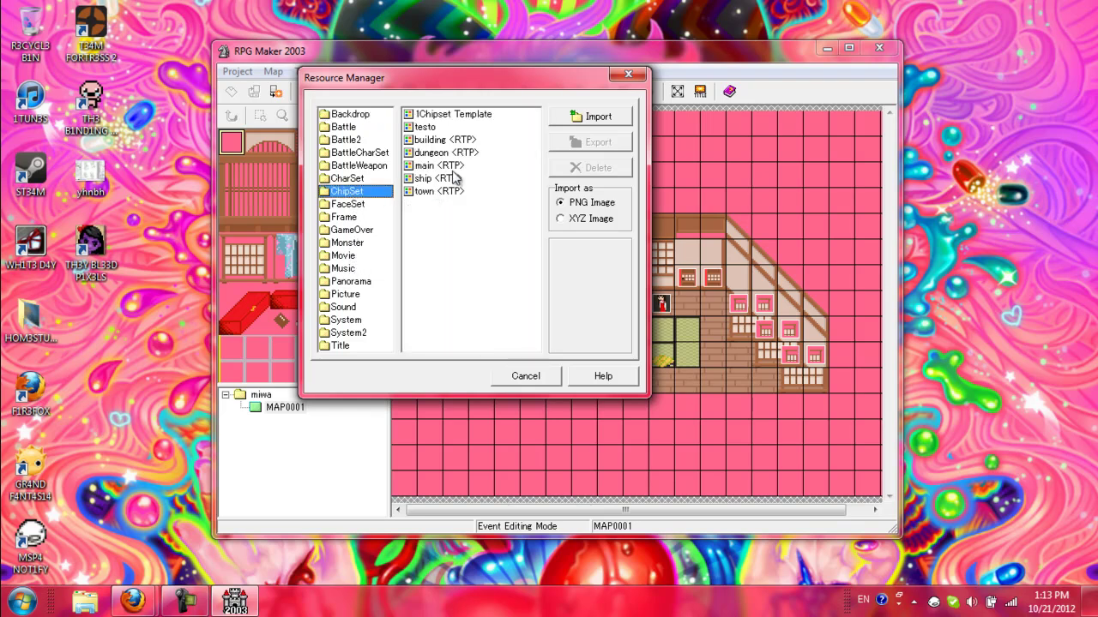
click(628, 78)
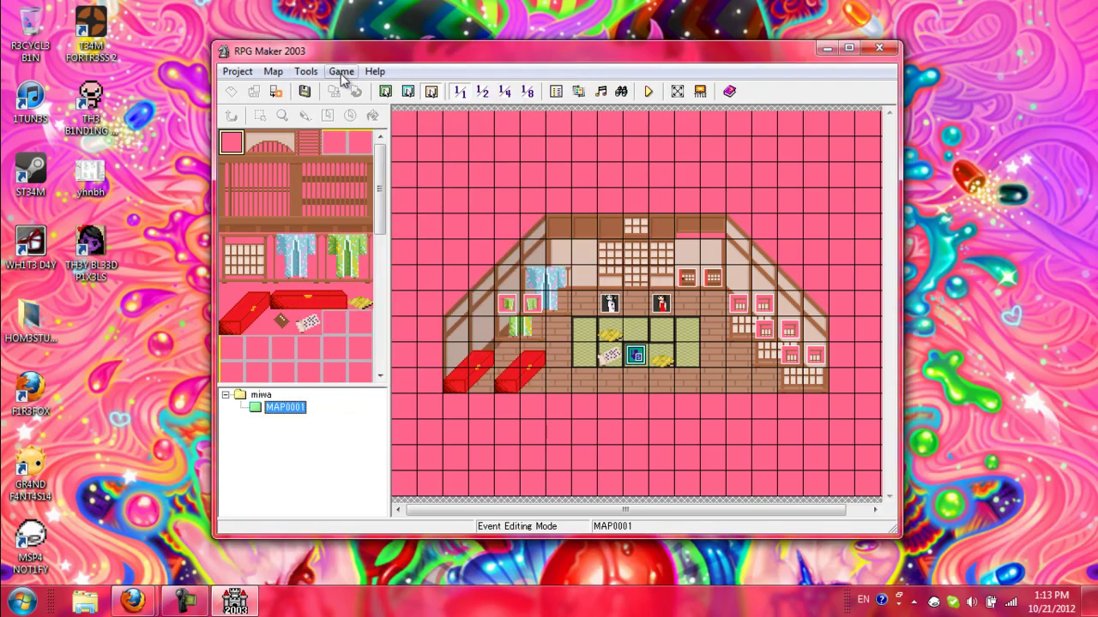
click(340, 73)
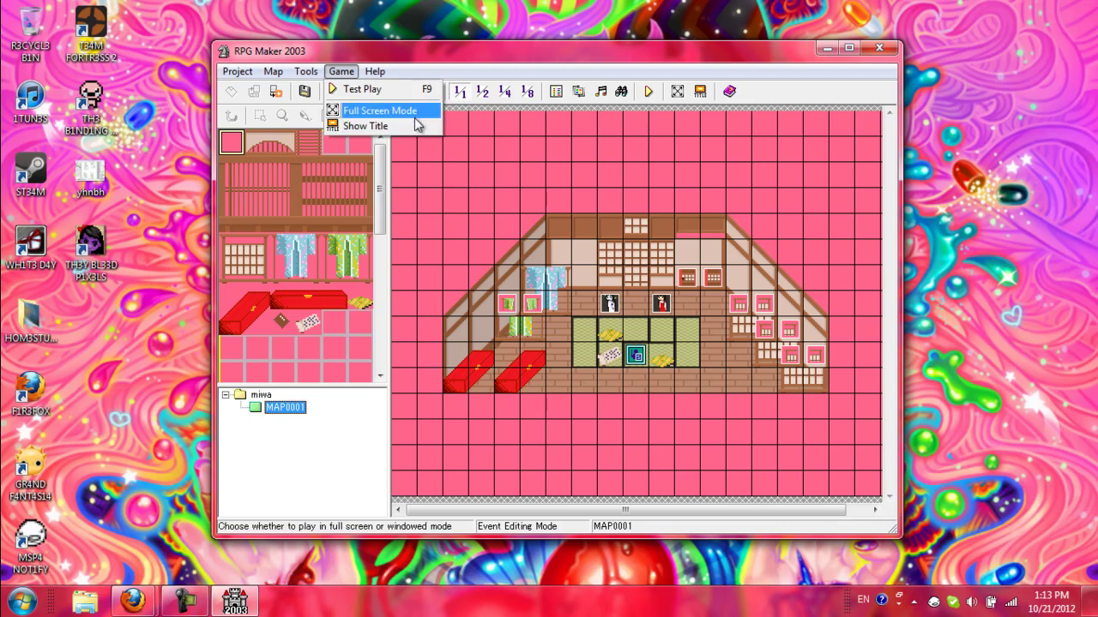
click(429, 56)
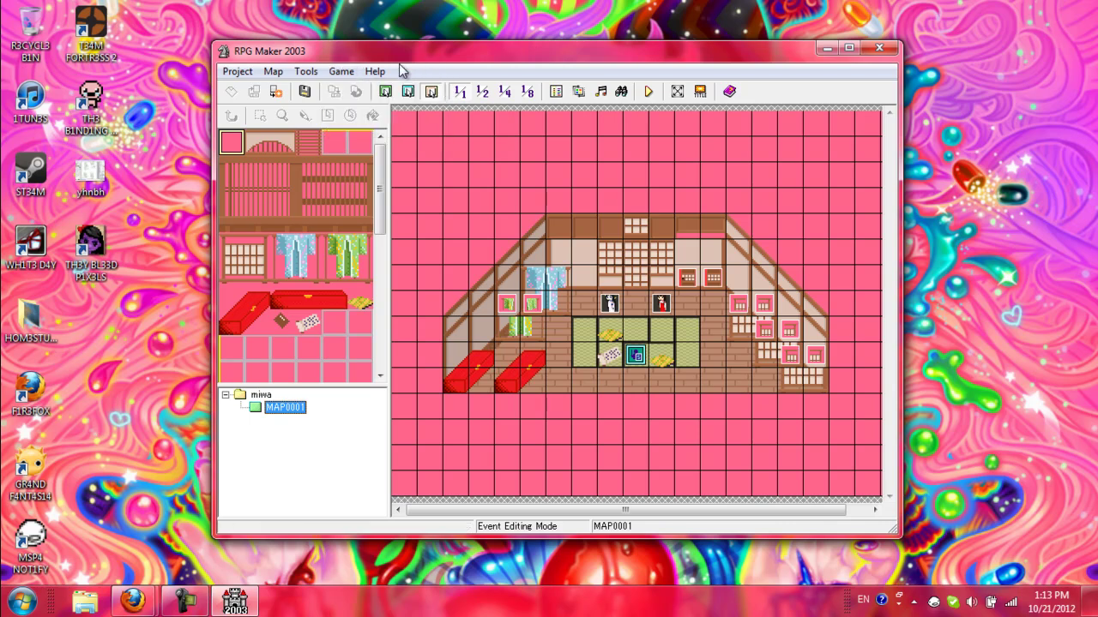
click(376, 72)
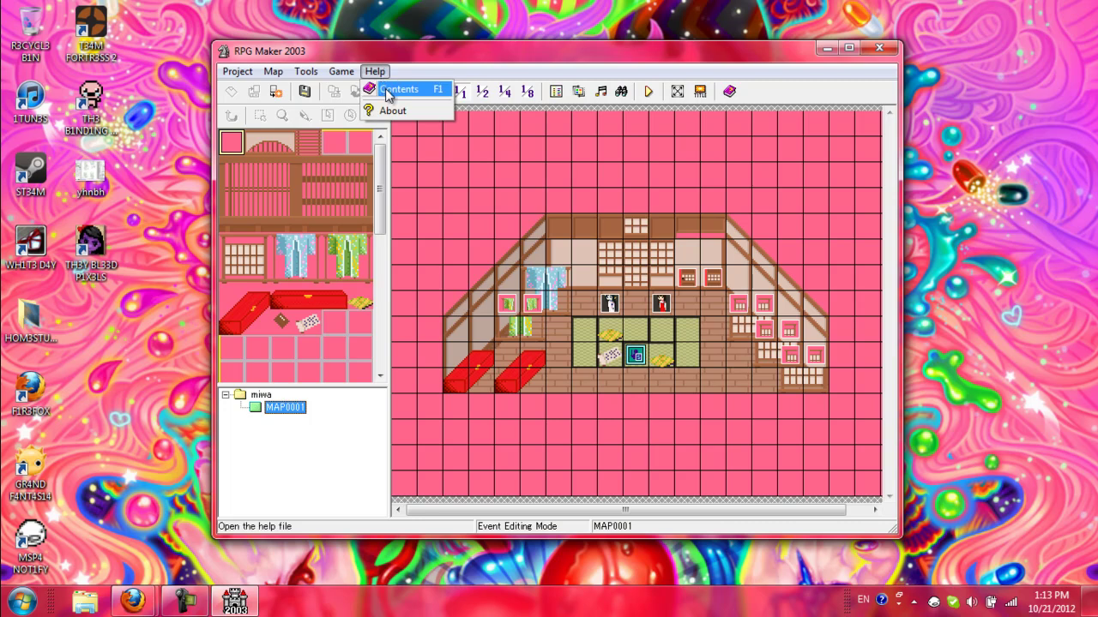
click(386, 91)
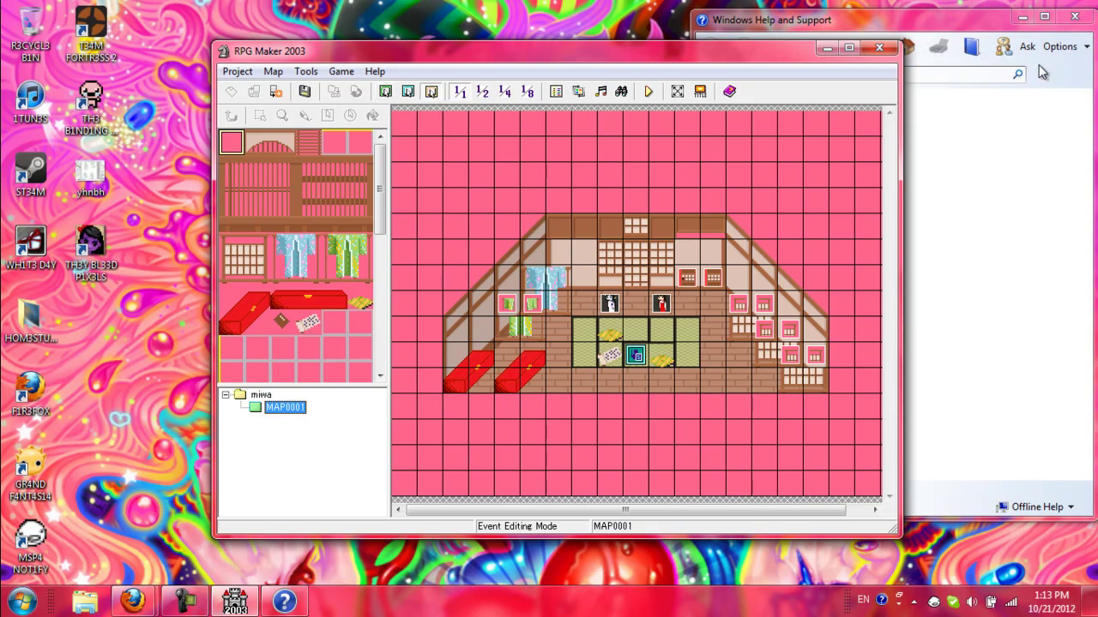
click(1073, 17)
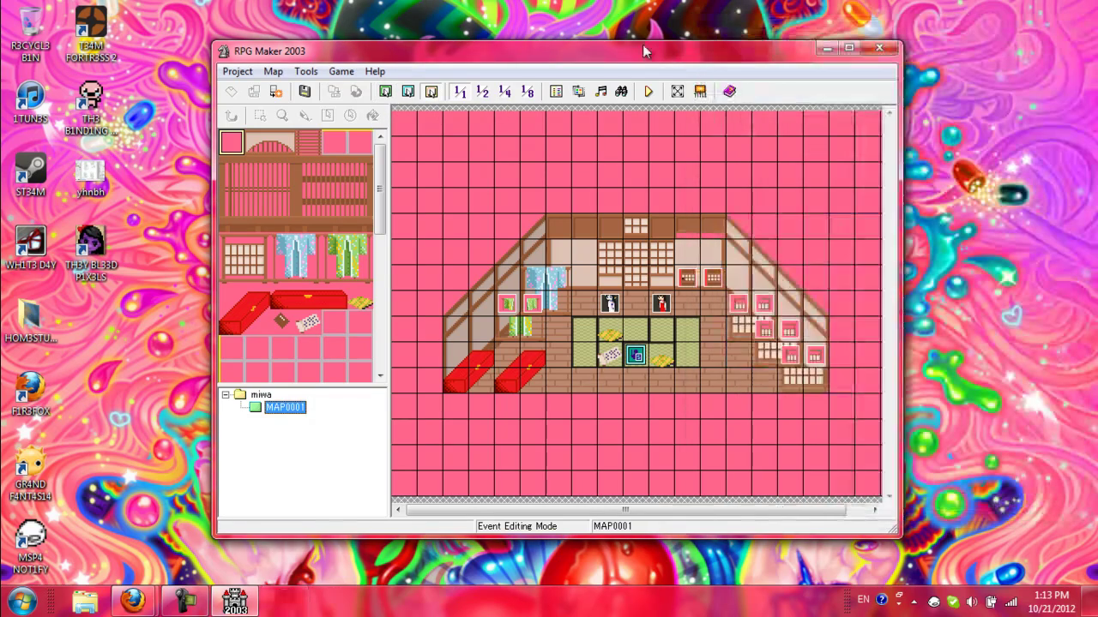
click(375, 72)
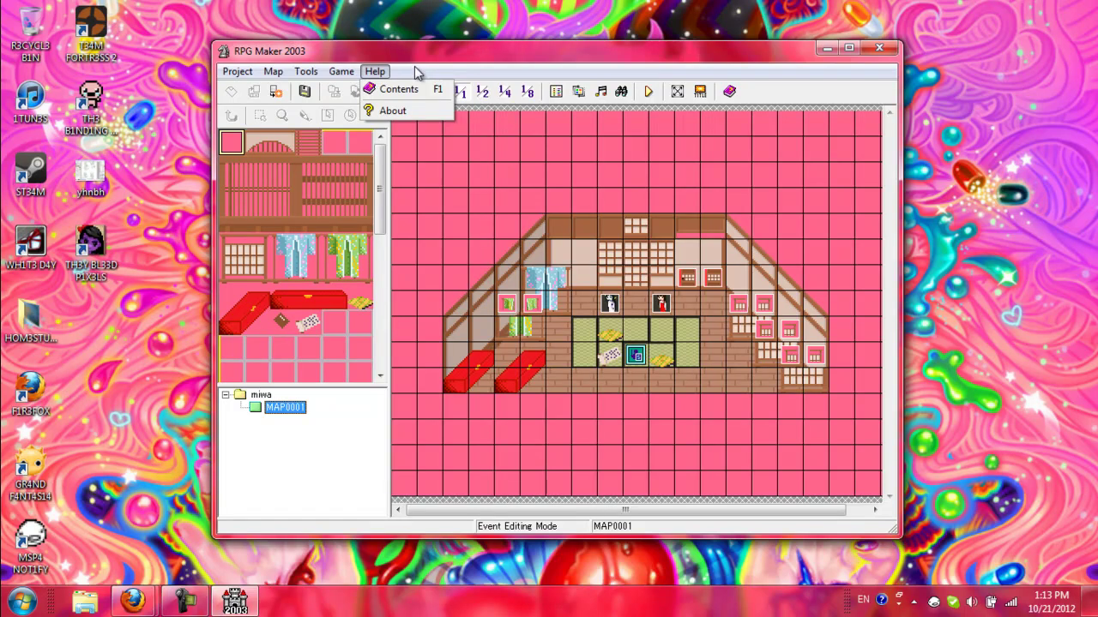
click(417, 71)
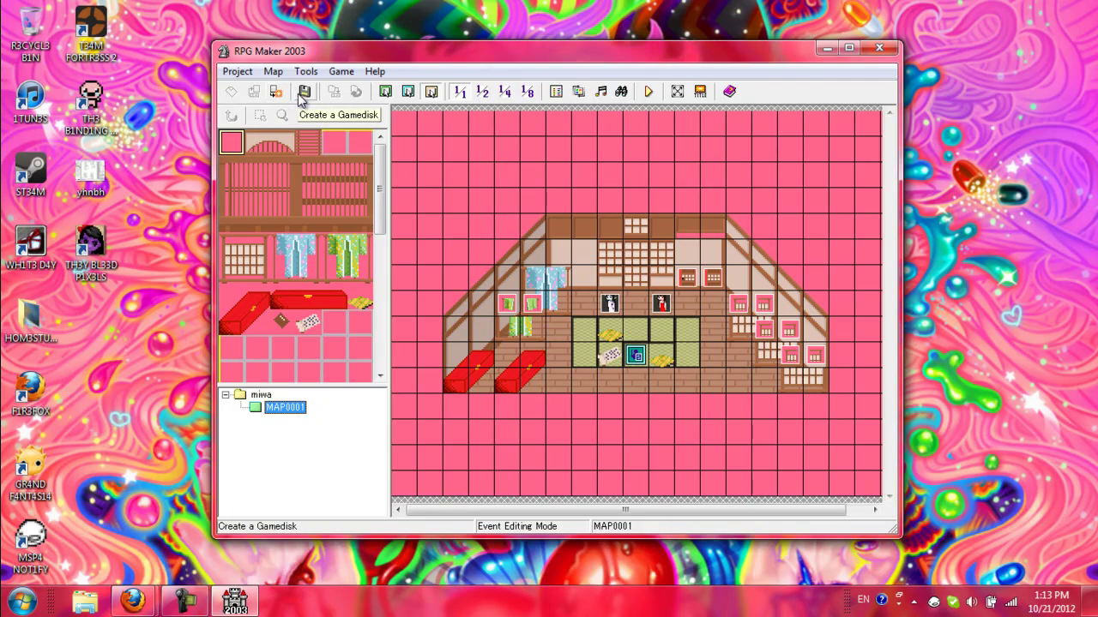
Cycle through the lower, upper and event layer editing modes.
click(386, 93)
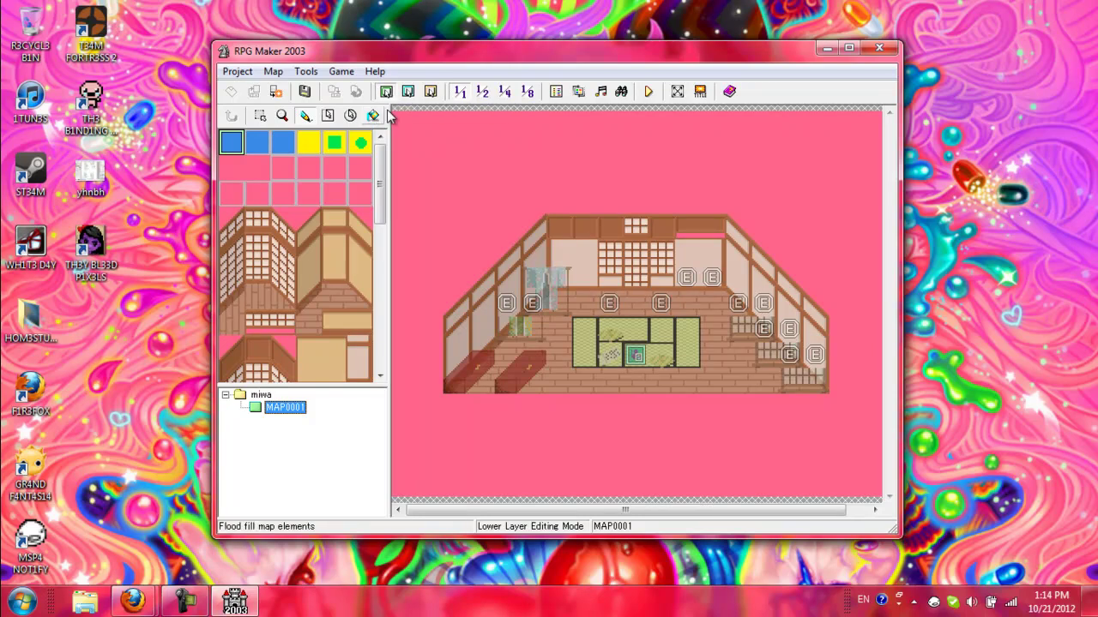
click(409, 94)
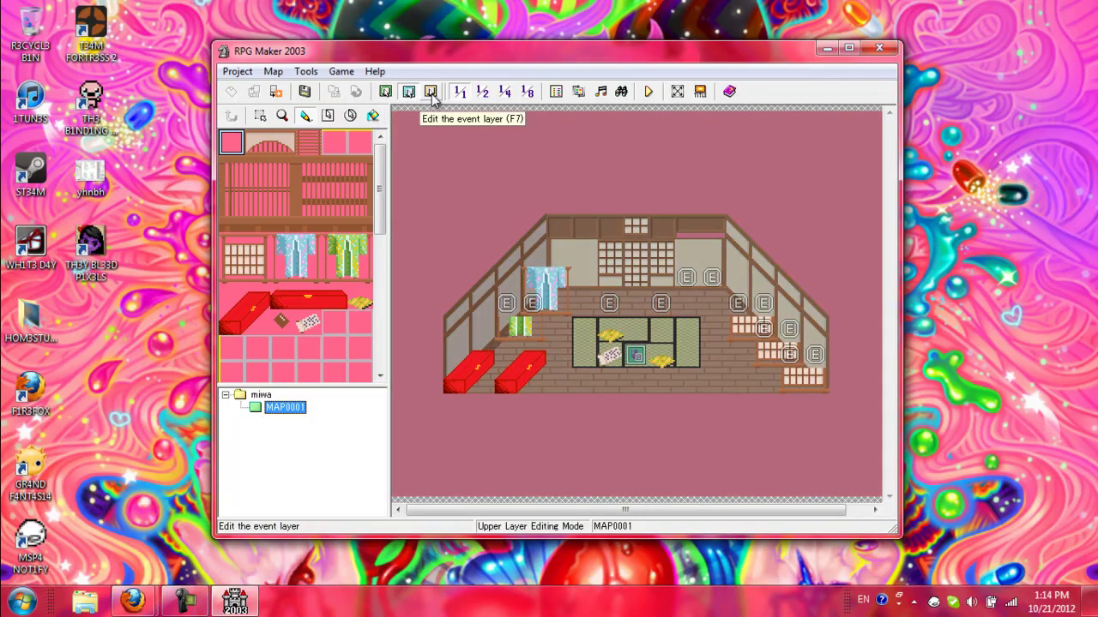
click(432, 92)
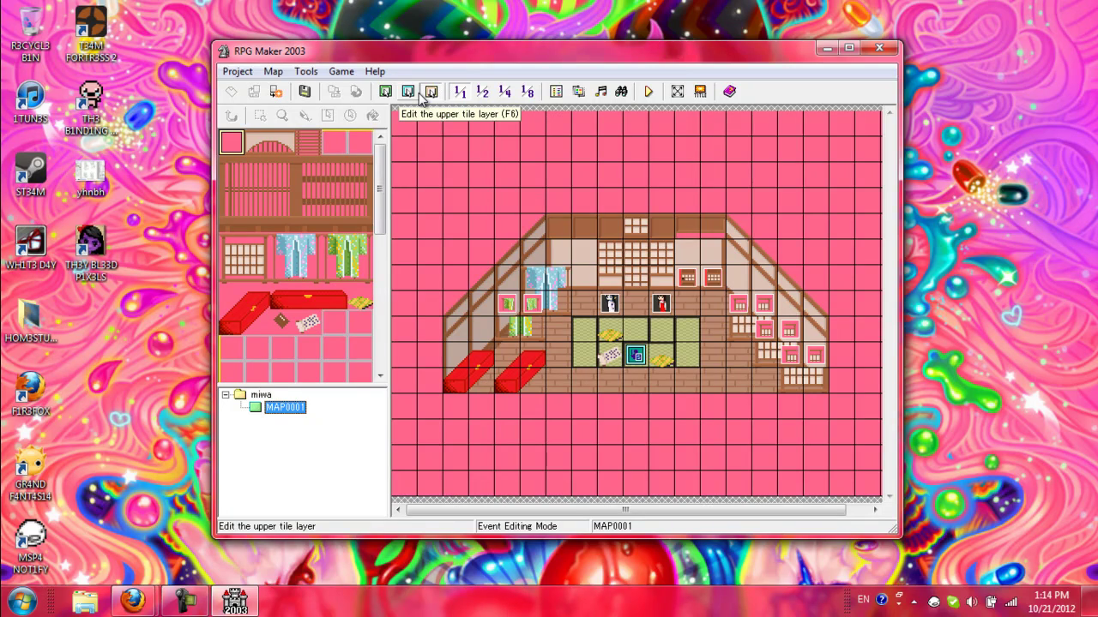
Cycle the map zoom through 1/2, 1/4 and 1/8, then return to 1/1.
click(482, 92)
click(505, 92)
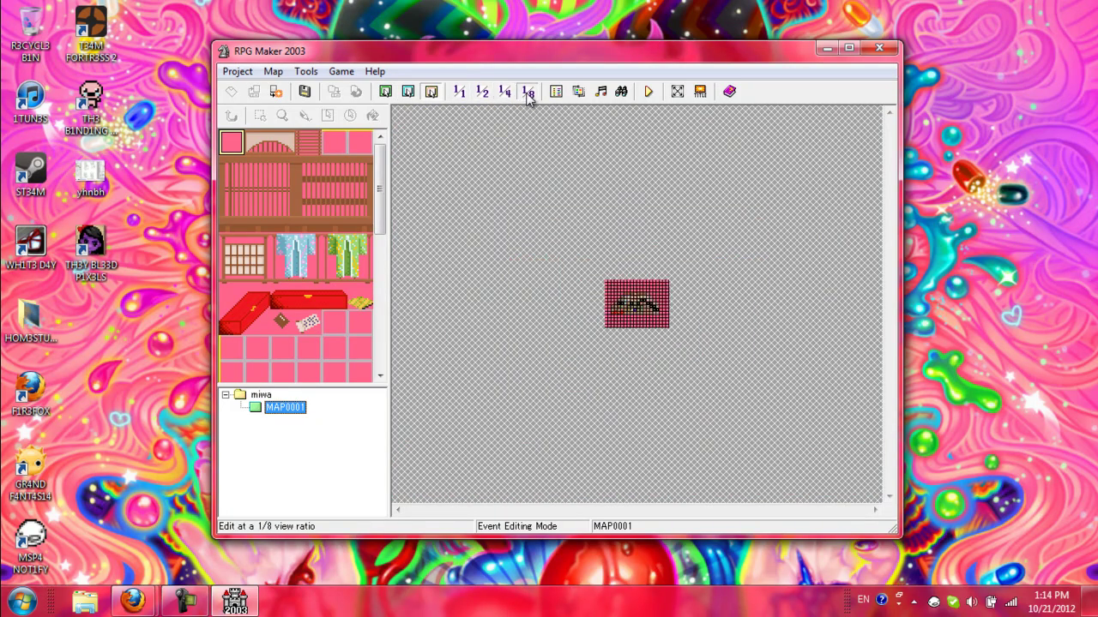
click(504, 92)
click(529, 92)
click(505, 92)
click(528, 92)
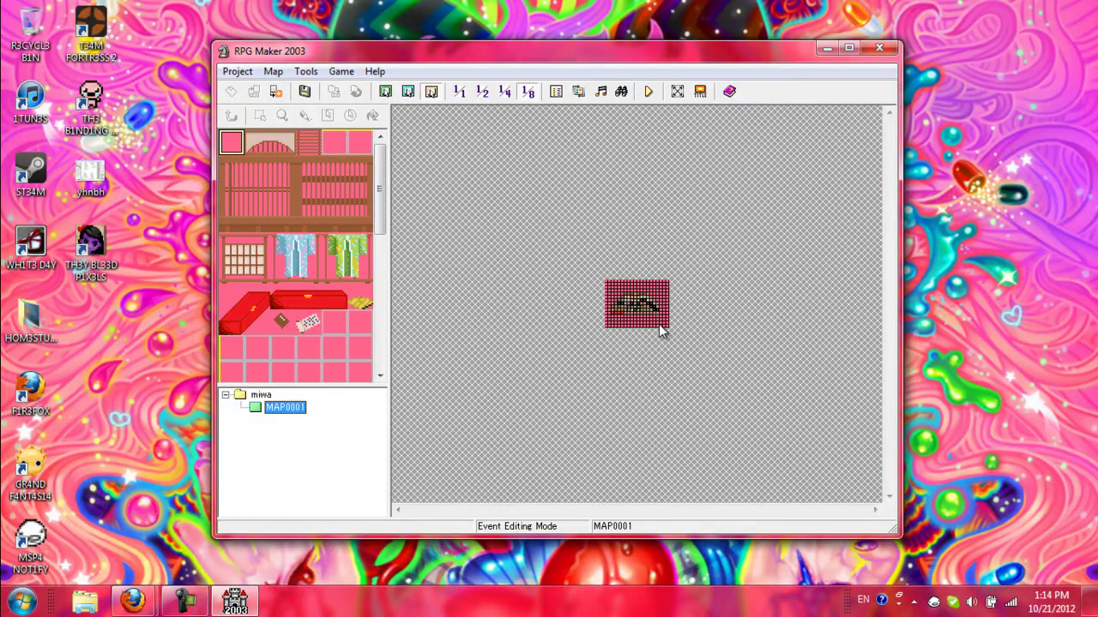
click(506, 94)
click(484, 96)
click(461, 94)
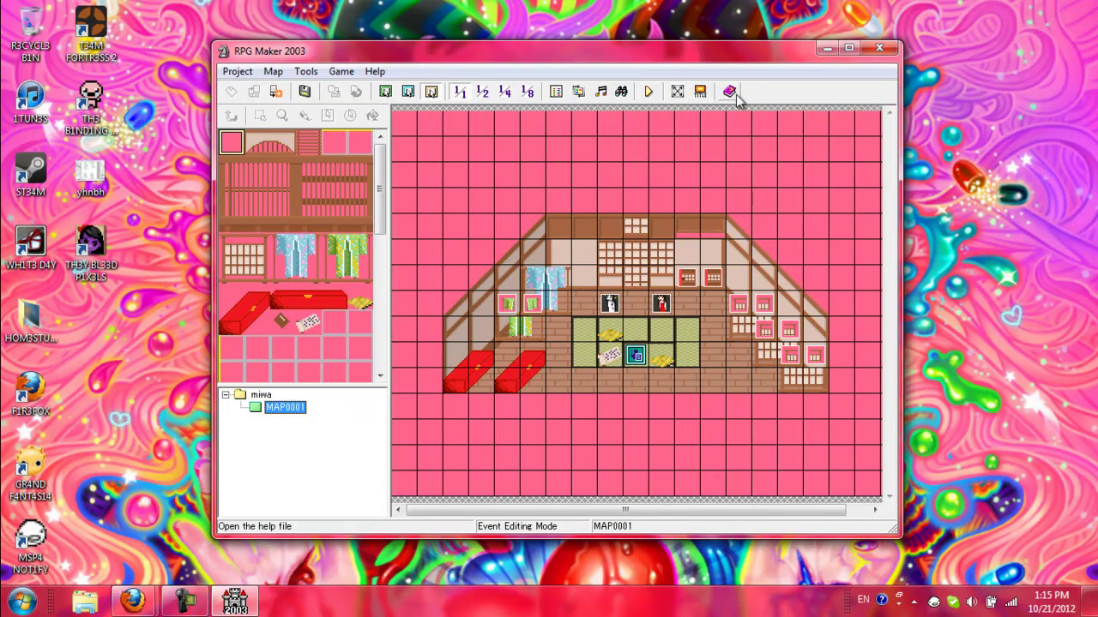
click(387, 92)
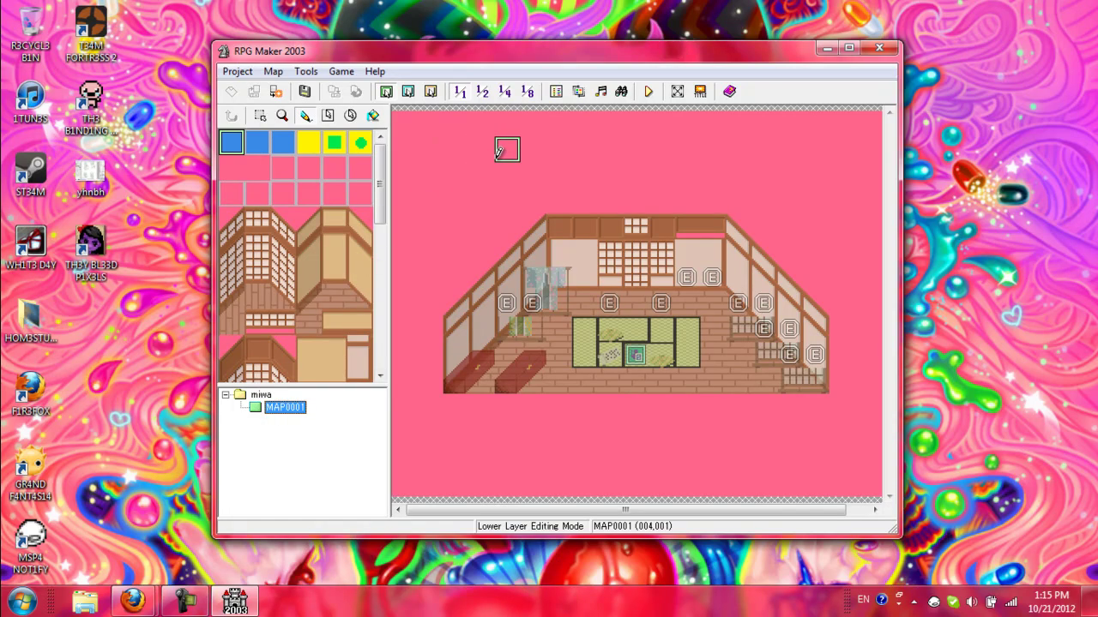
click(260, 395)
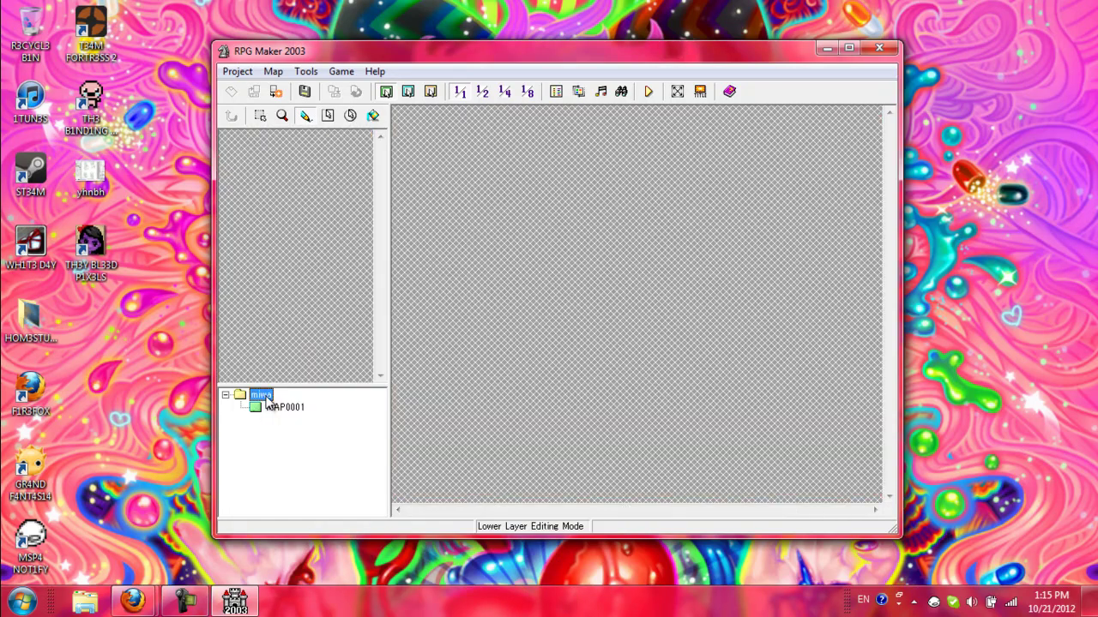
right_click(265, 396)
click(289, 406)
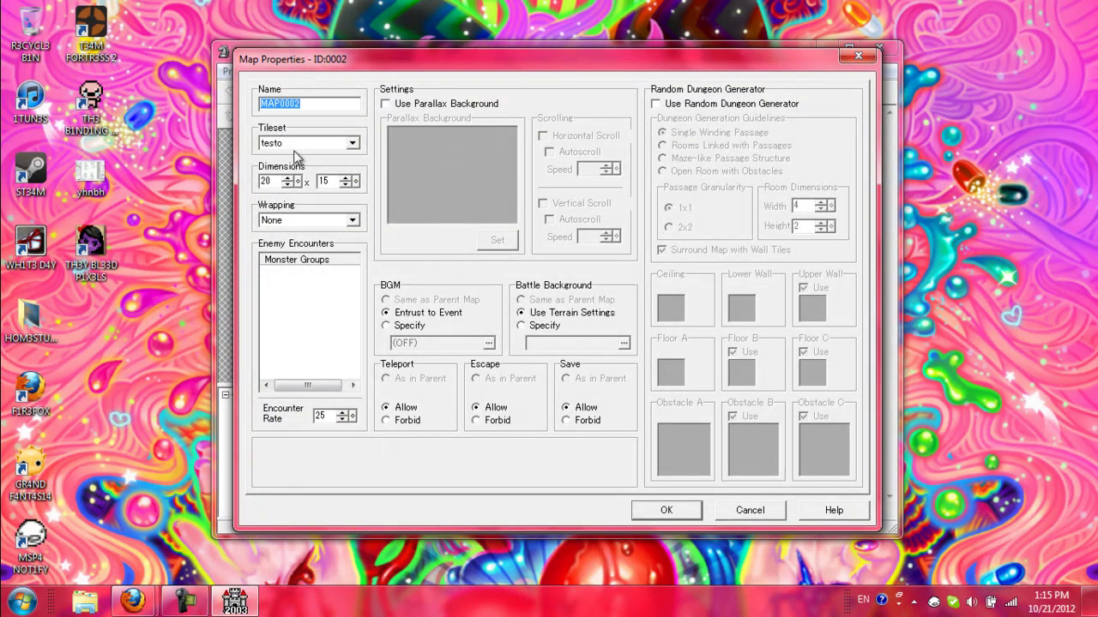
click(351, 143)
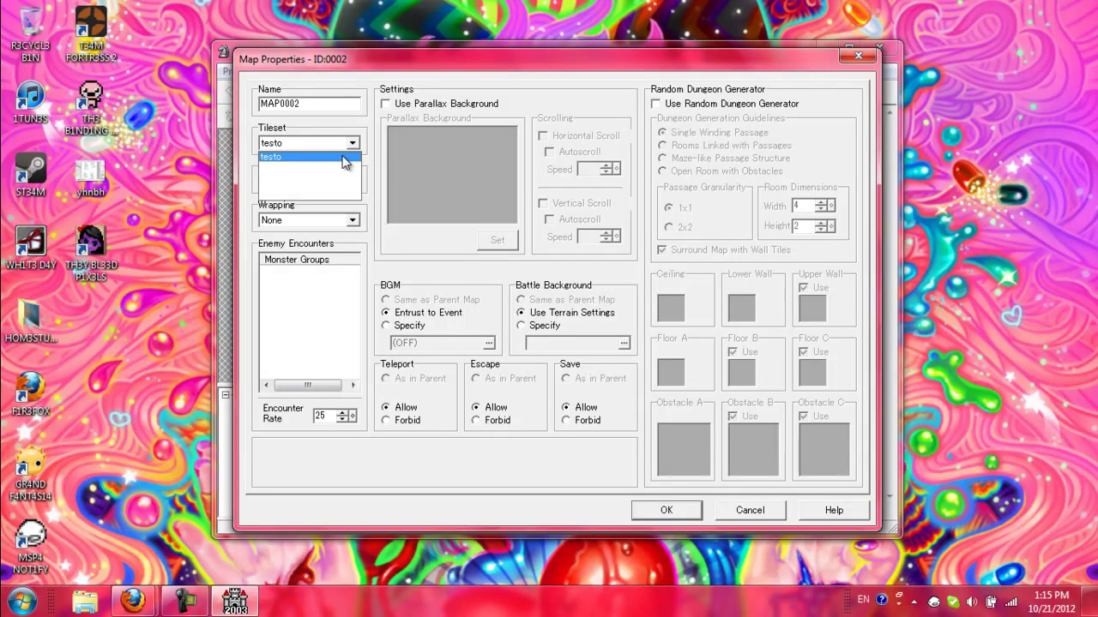
click(343, 158)
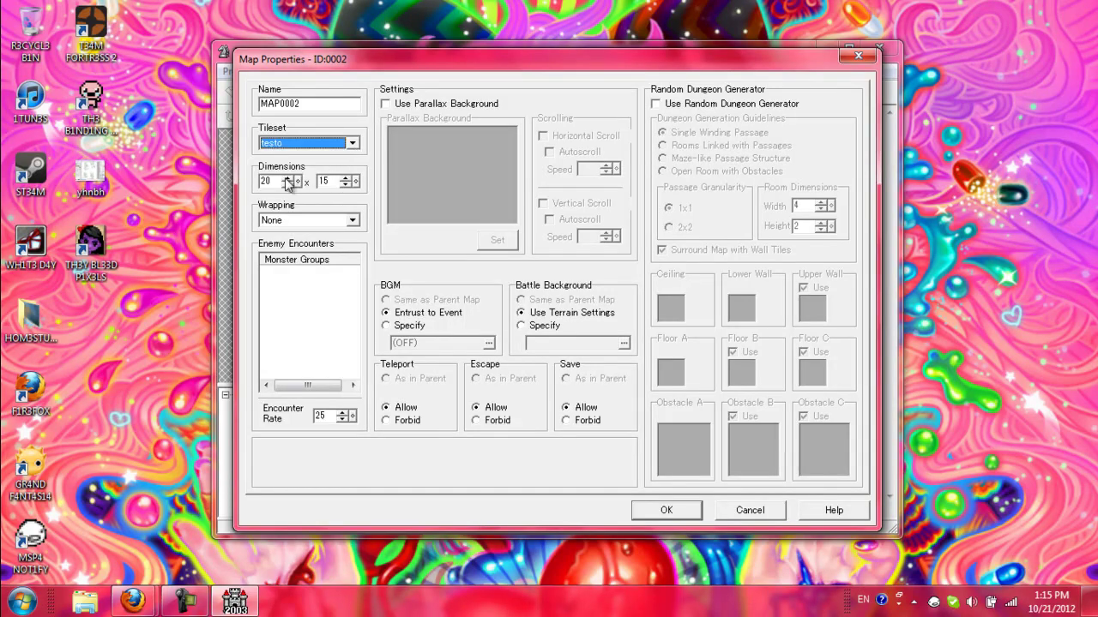
click(351, 222)
click(352, 223)
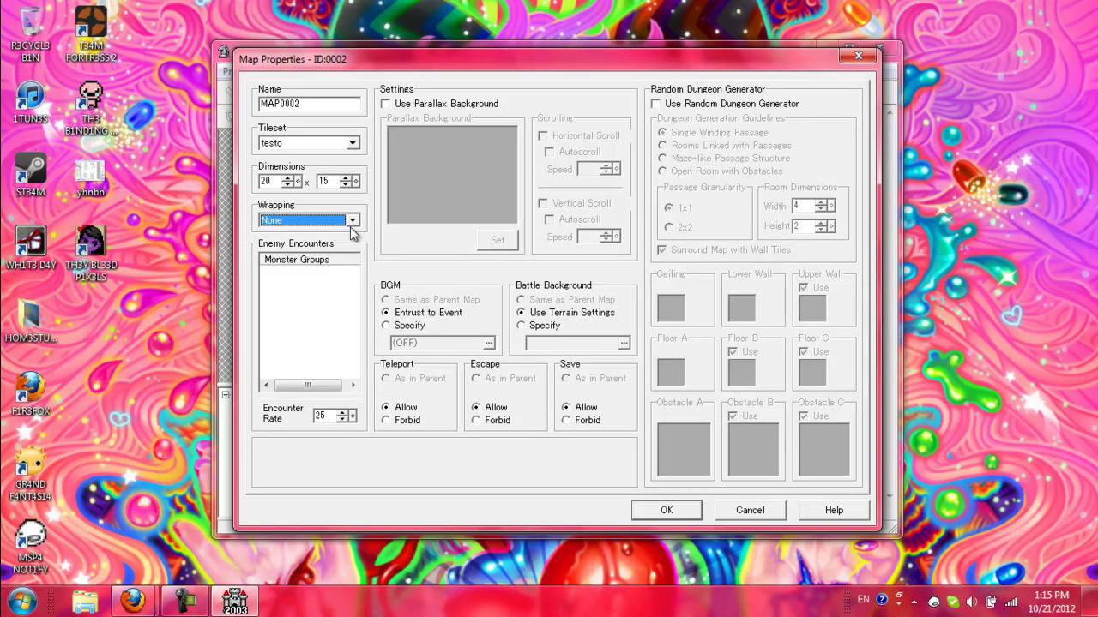
click(386, 103)
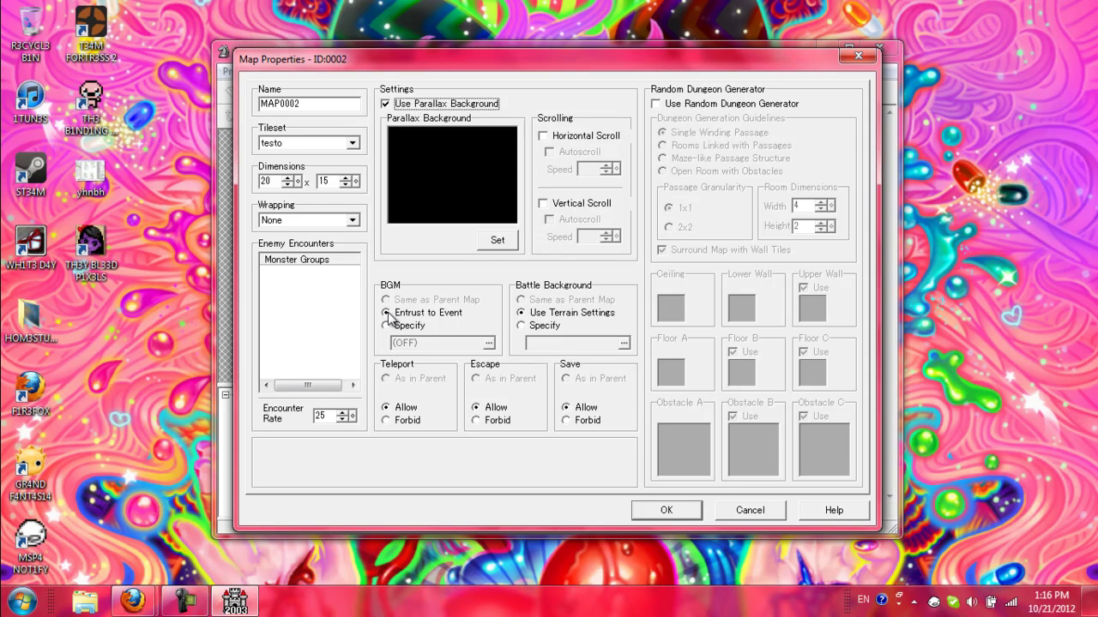
click(385, 326)
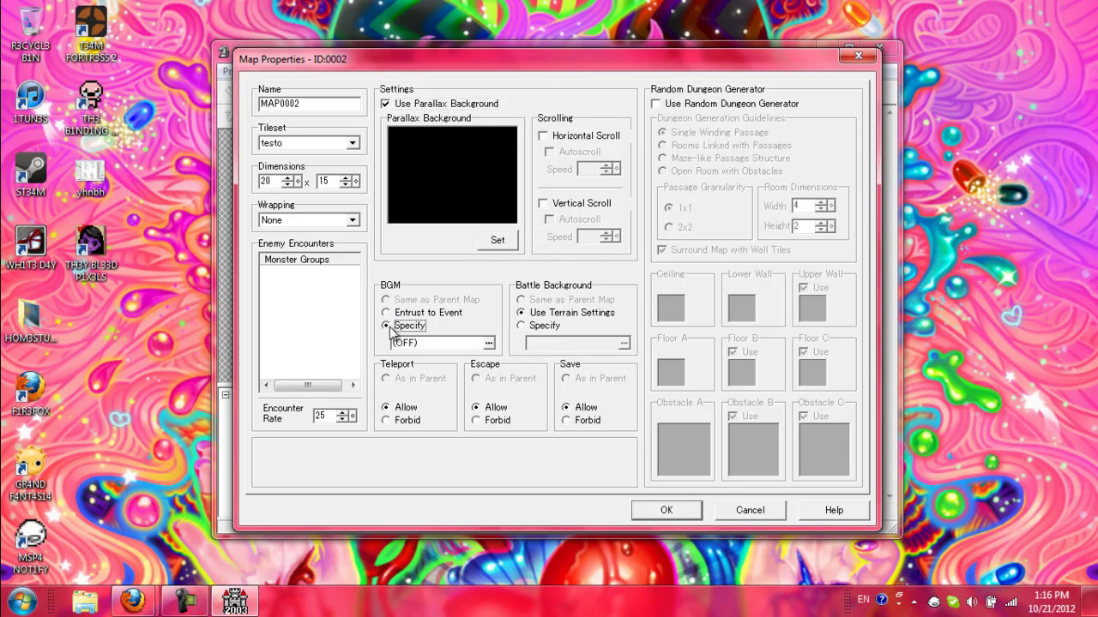
click(489, 344)
key(c)
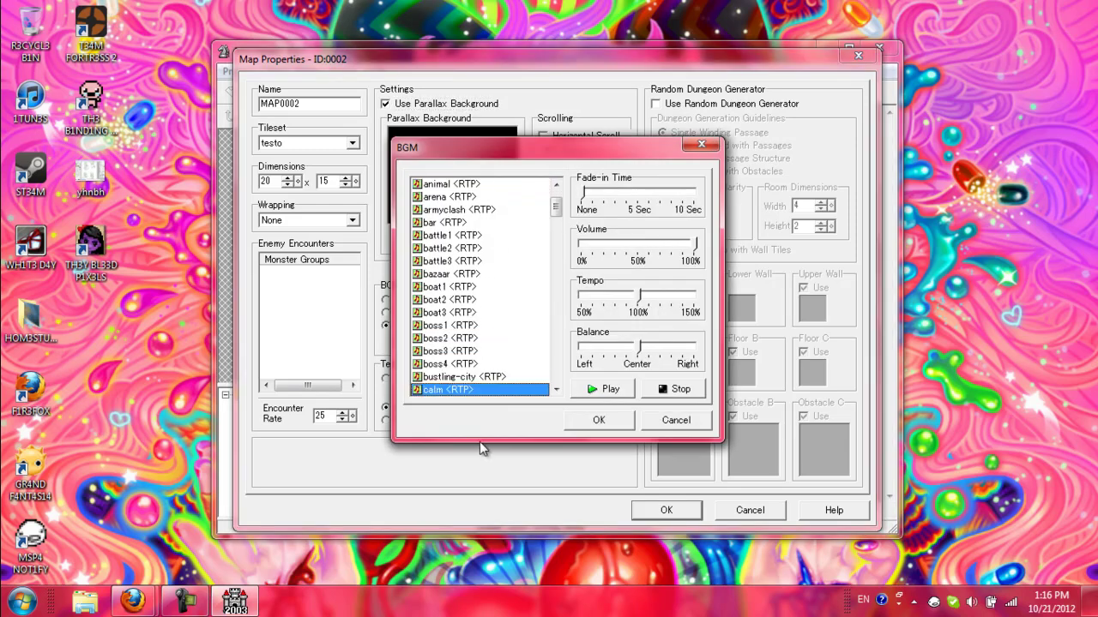
click(657, 417)
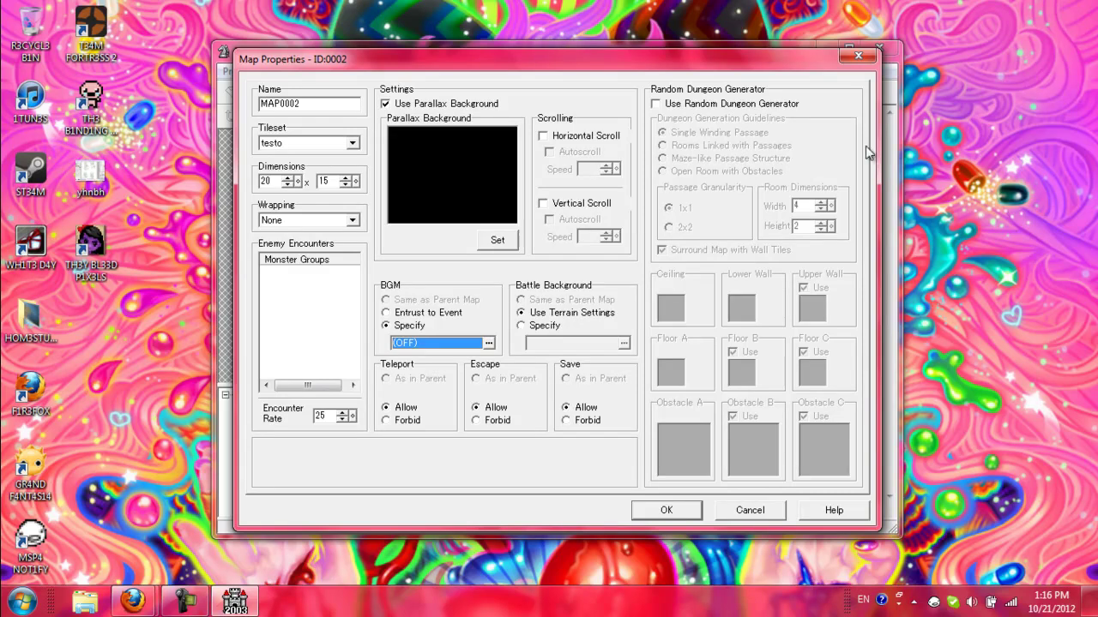
click(857, 56)
Inspect MAP0001's properties and music picker, then cancel without changes.
click(286, 408)
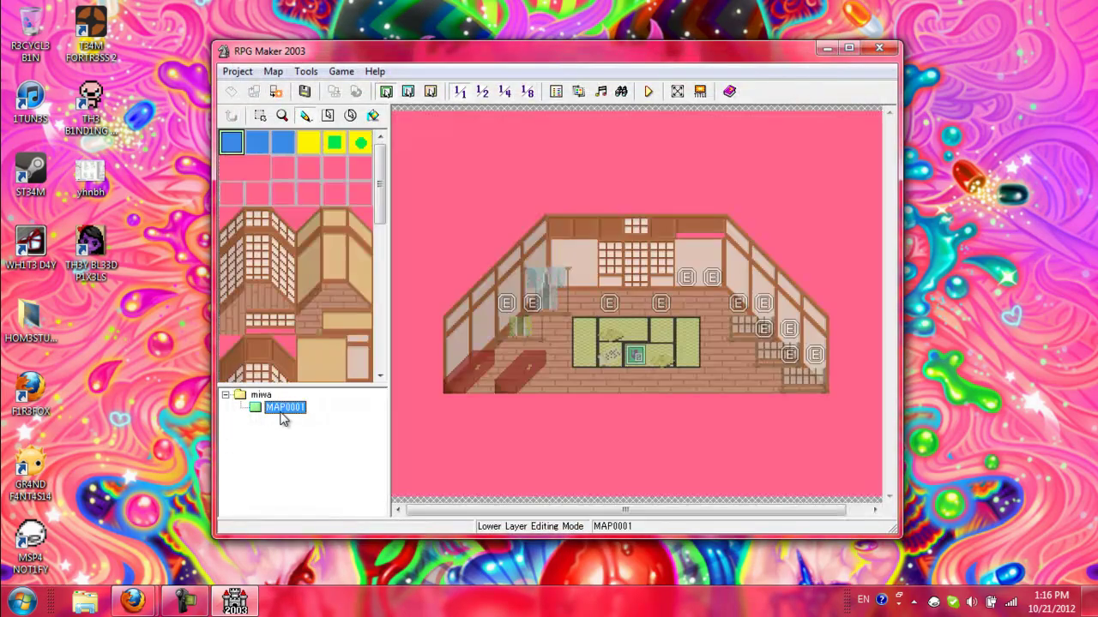
right_click(285, 409)
click(307, 418)
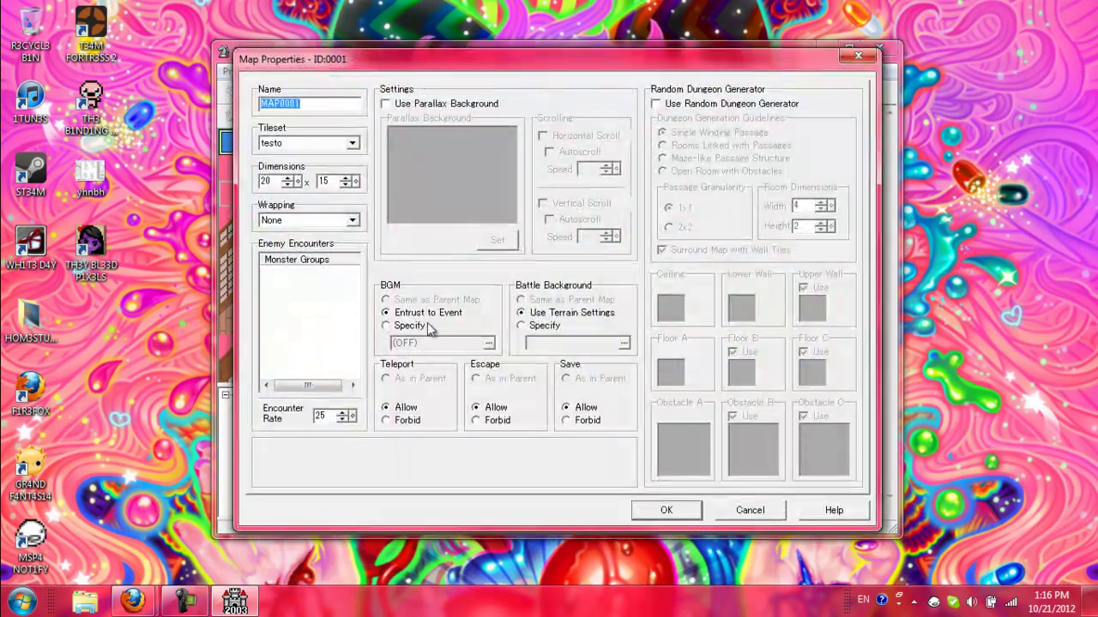
click(408, 327)
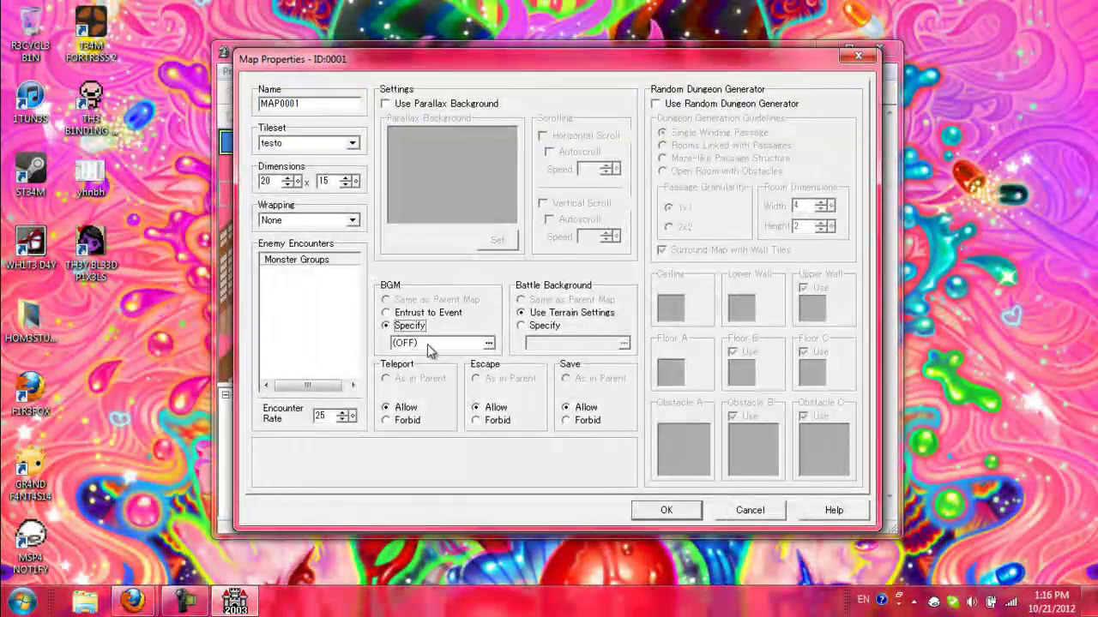
click(488, 343)
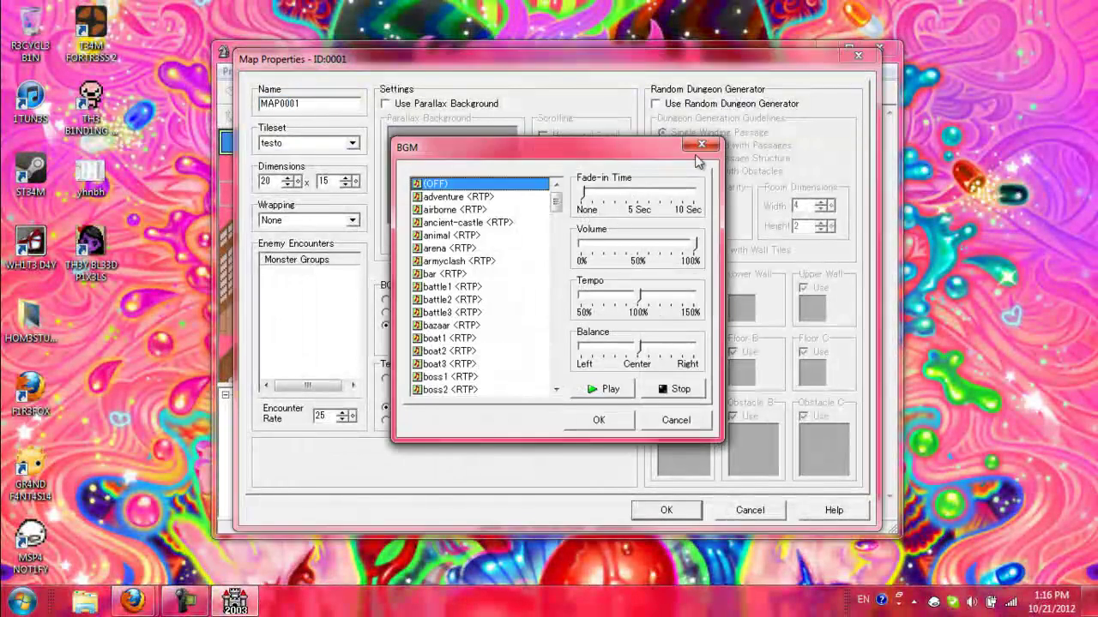
click(702, 144)
key(Escape)
Create a new map MAP0002 under MAP0001 with default properties.
right_click(300, 407)
click(326, 438)
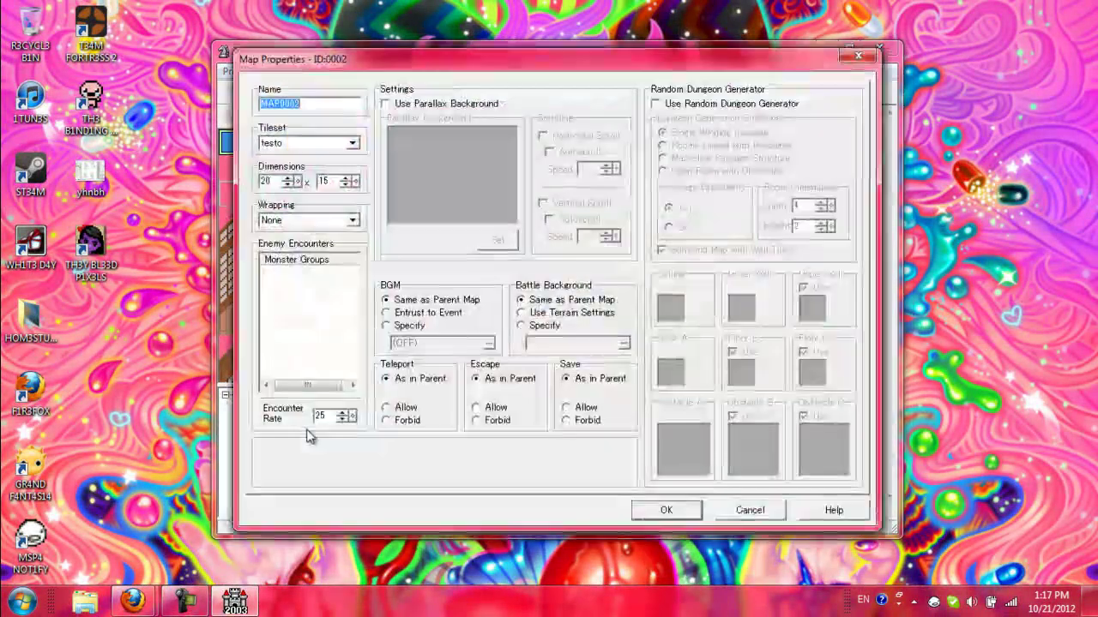
click(667, 511)
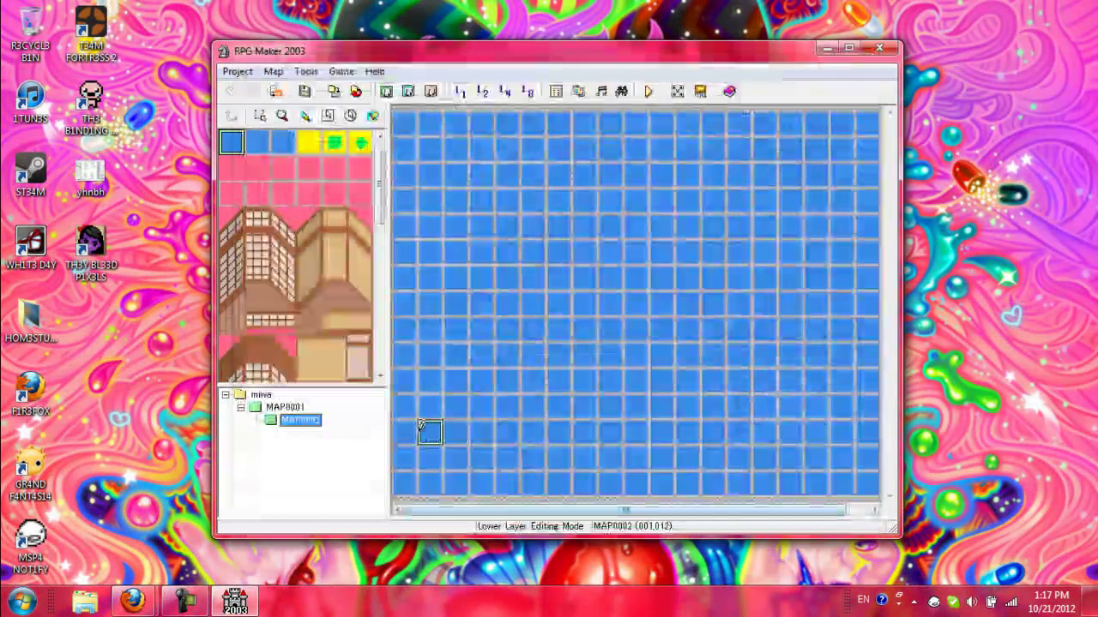
Switch between MAP0001 and MAP0002, then bring up MAP0002's properties.
click(285, 407)
click(294, 420)
click(286, 408)
click(294, 420)
click(285, 408)
click(294, 420)
right_click(299, 424)
click(326, 429)
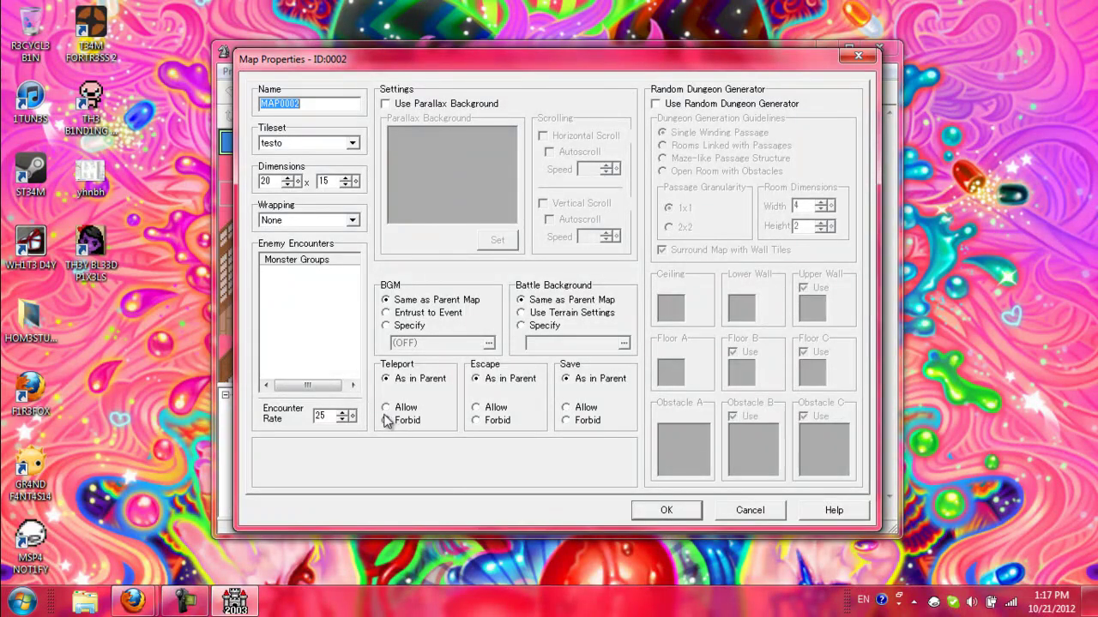
Cancel MAP0002's properties and inspect the map tree's right-click menus for each node.
click(725, 512)
right_click(307, 429)
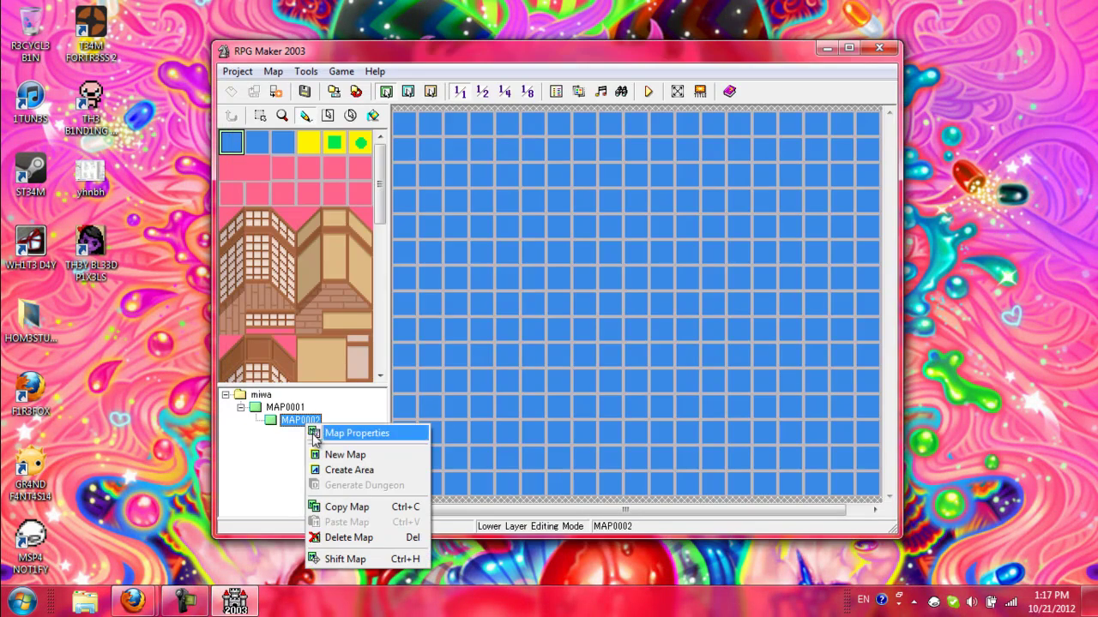
click(278, 408)
right_click(279, 410)
click(261, 395)
right_click(262, 395)
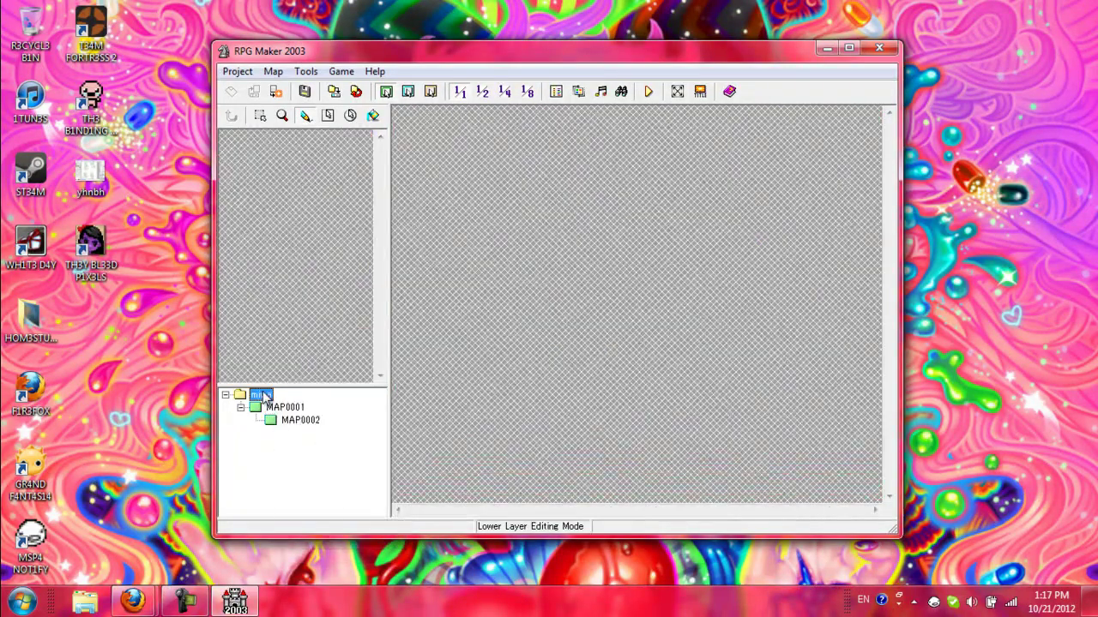
click(240, 433)
Open MAP0001's properties and close them unchanged.
click(271, 410)
right_click(271, 410)
click(296, 414)
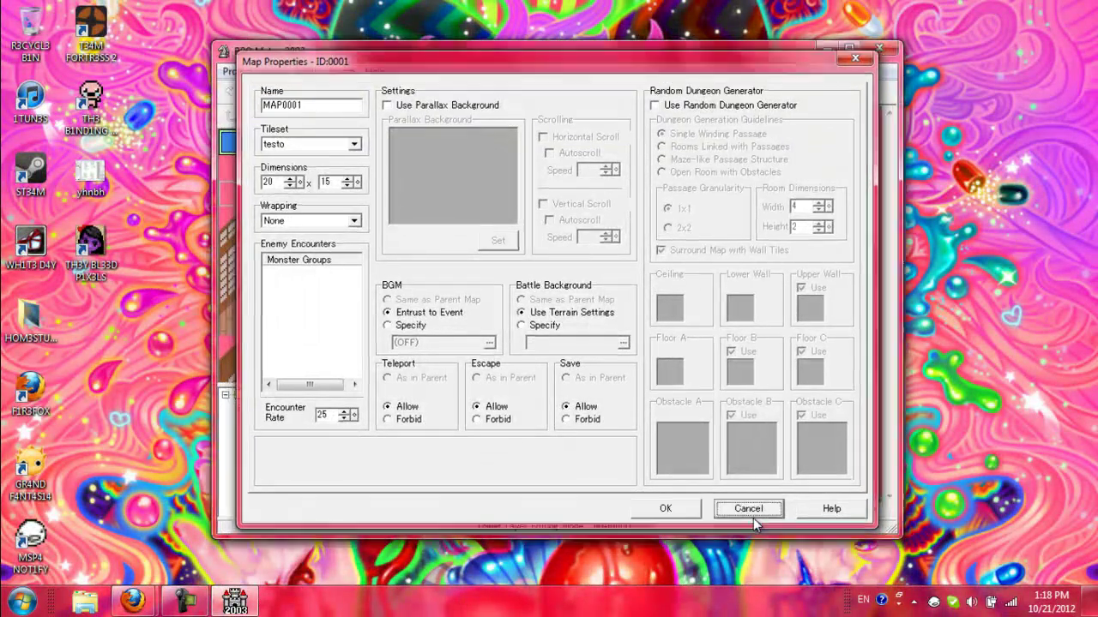
click(749, 511)
Open and cancel Shift Map for MAP0001, then try dragging it in the map tree.
right_click(296, 409)
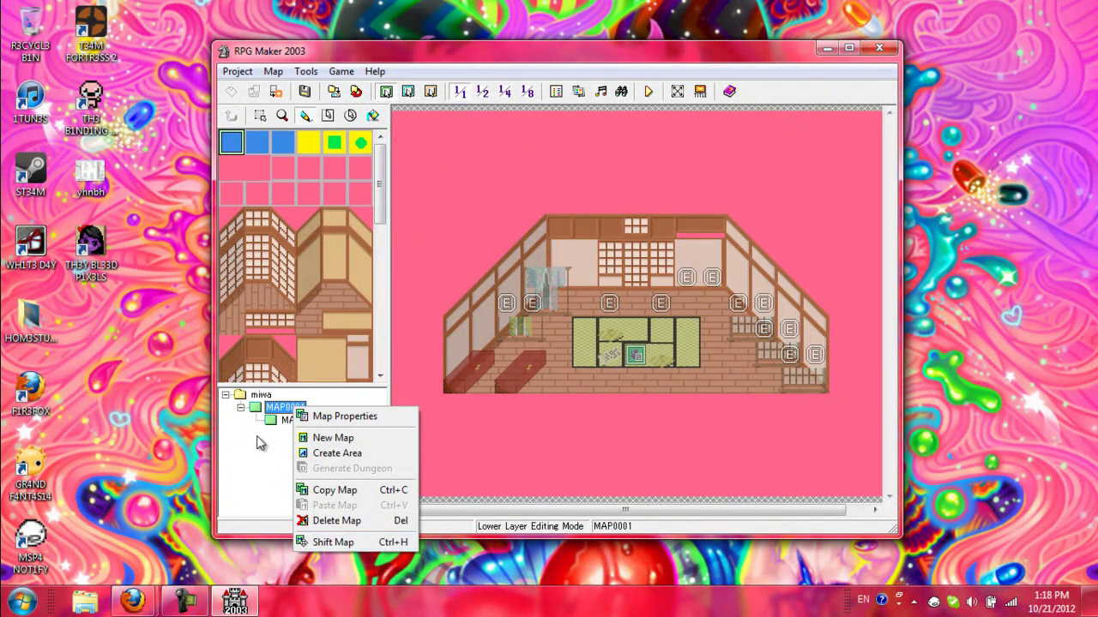
click(334, 542)
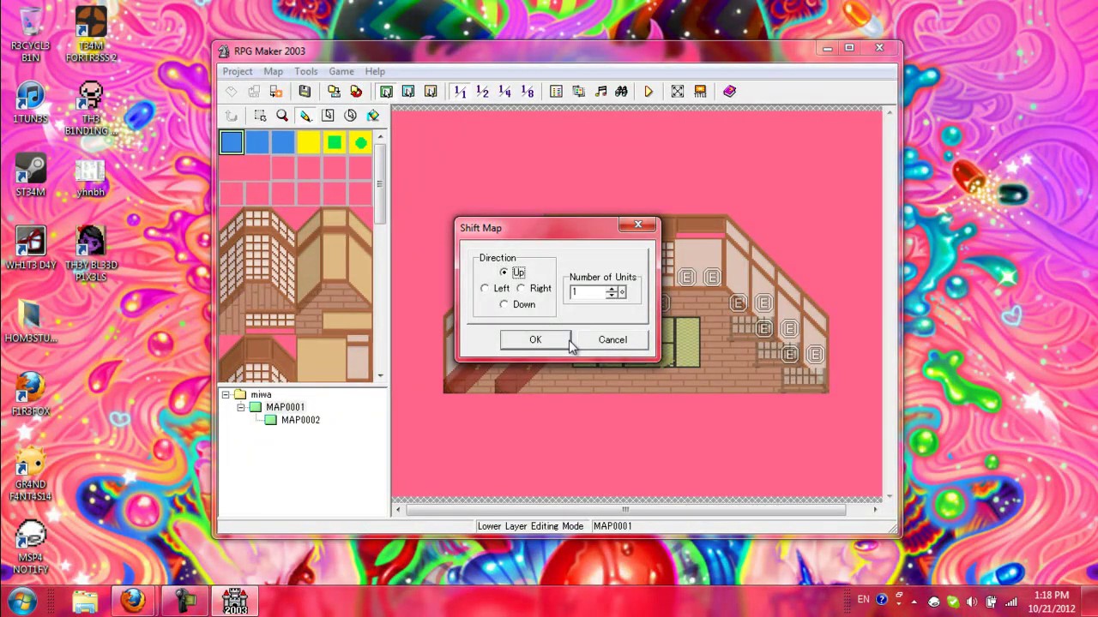
click(584, 343)
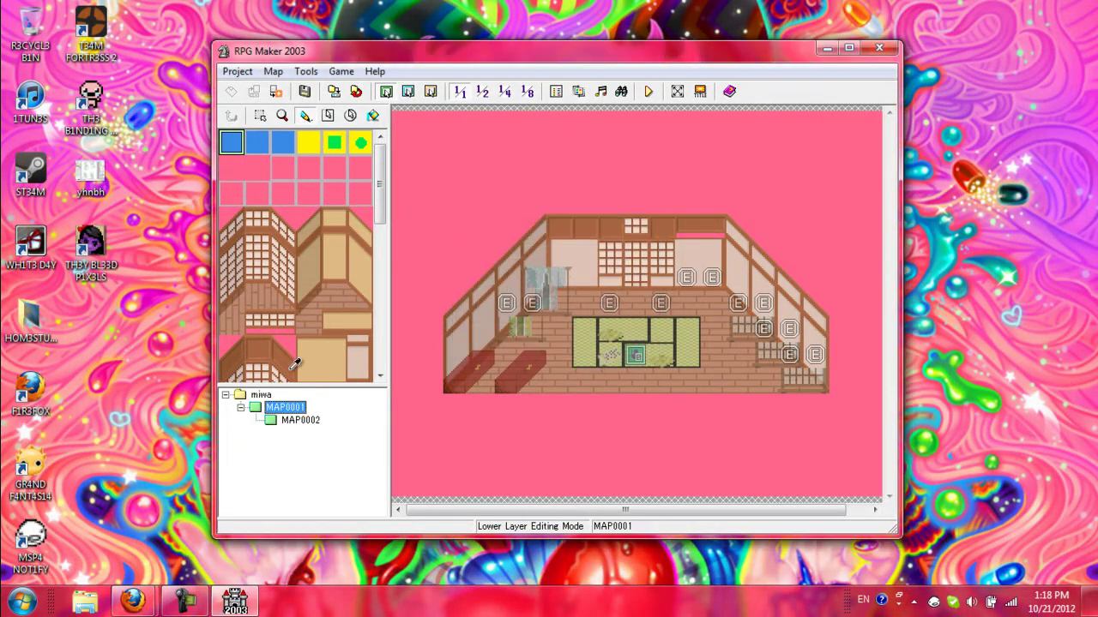
drag(294, 408, 270, 409)
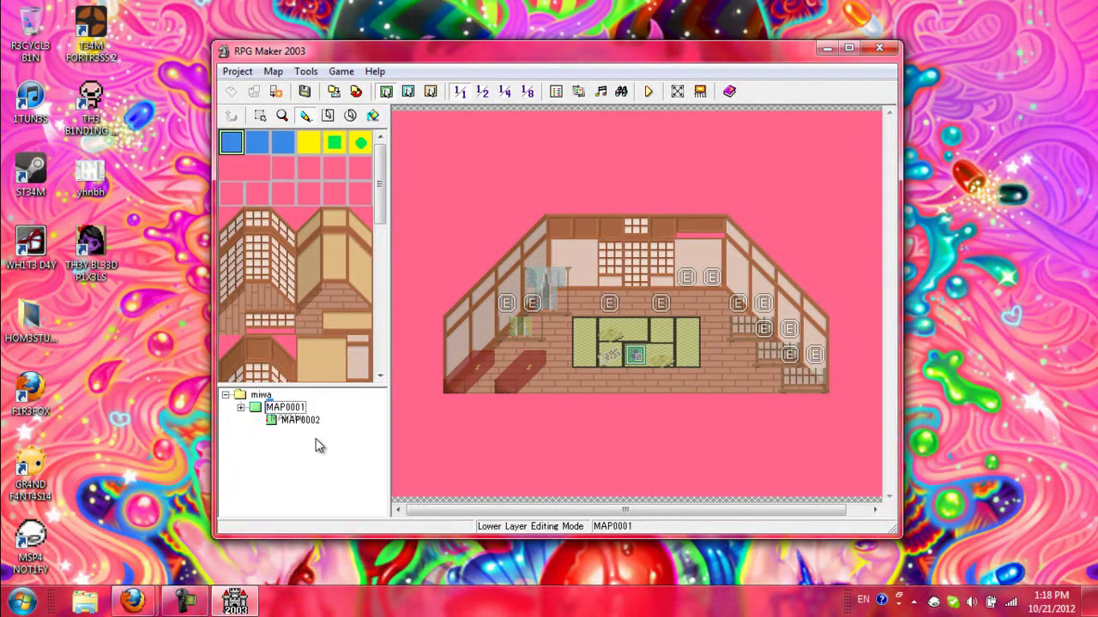
Collapse and re-expand MAP0001's branch and load MAP0002's blank map.
click(246, 409)
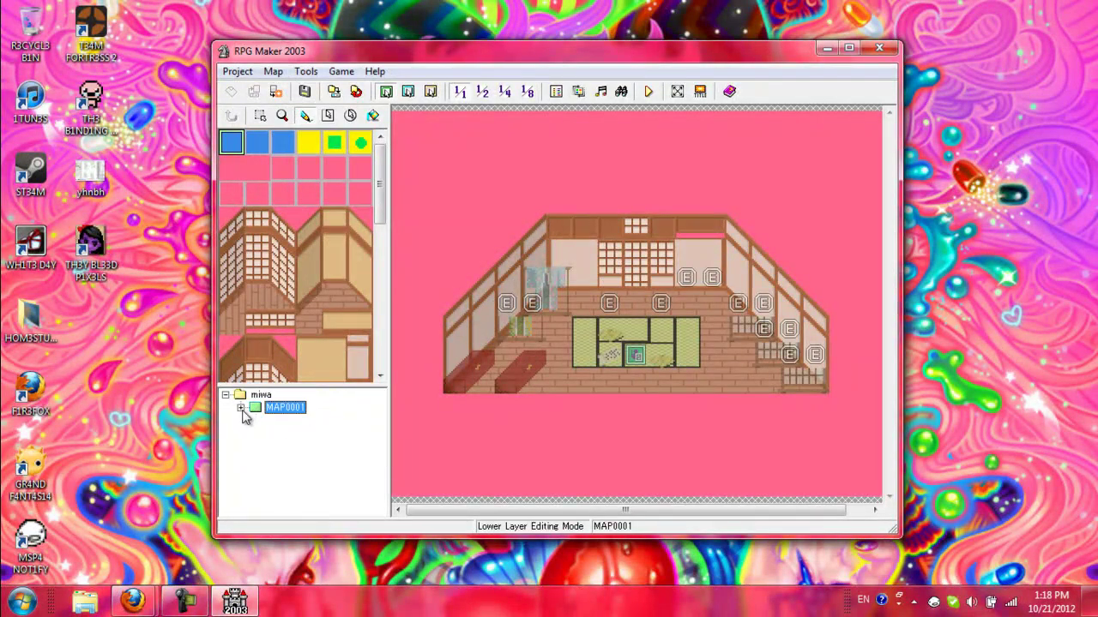
click(241, 408)
click(241, 408)
click(300, 421)
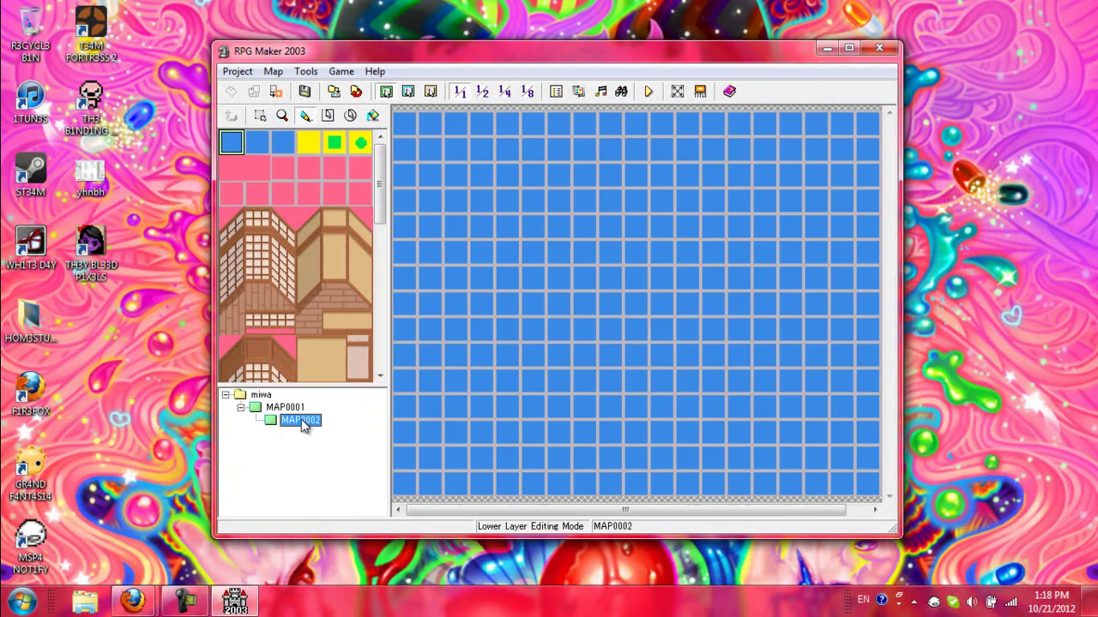
Create nested maps MAP0003, MAP0004 and MAP0005 beneath MAP0002.
right_click(302, 426)
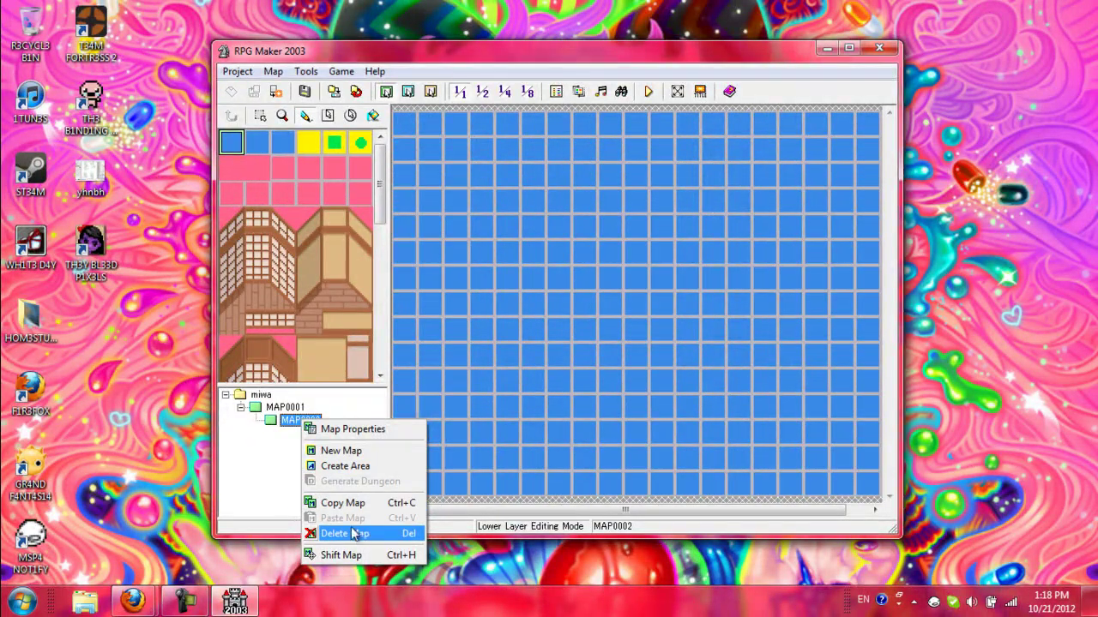
click(352, 451)
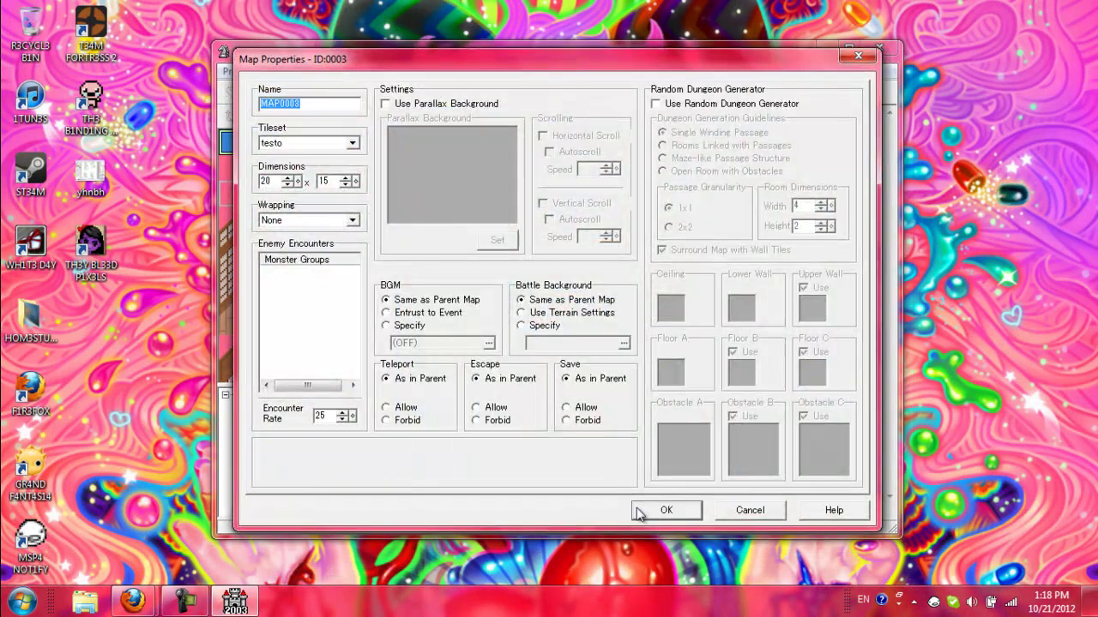
click(666, 509)
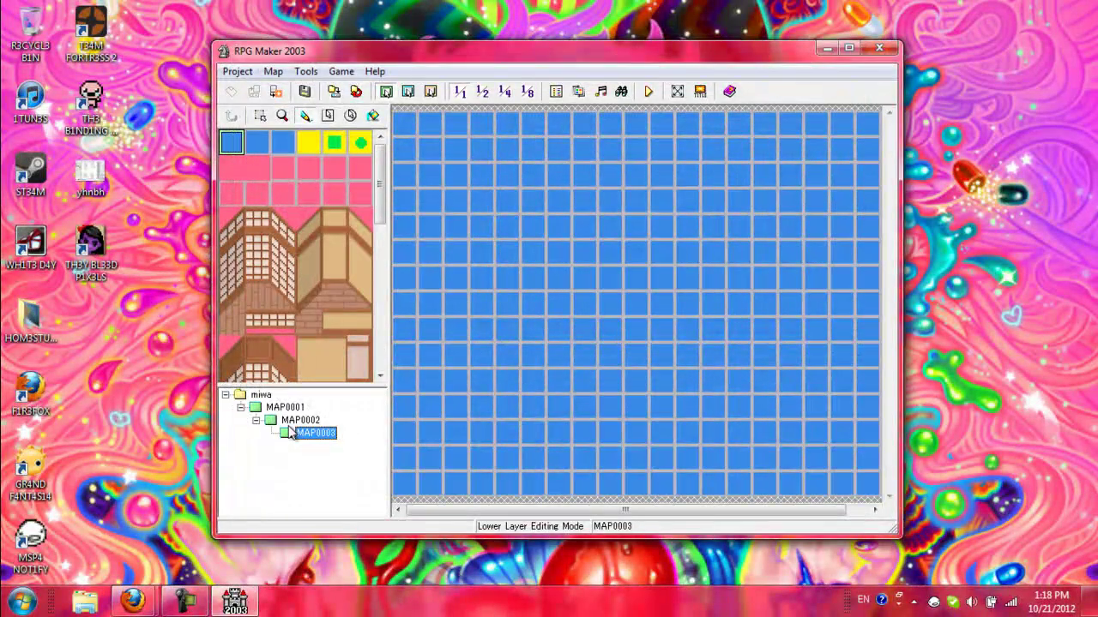
right_click(299, 434)
click(350, 464)
click(666, 509)
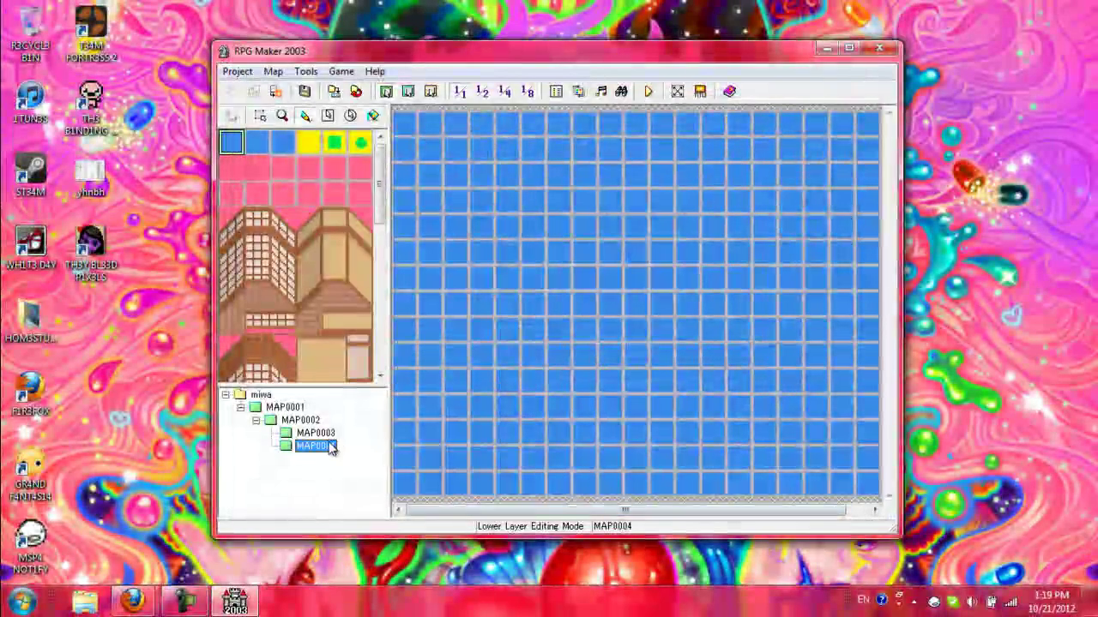
click(316, 434)
right_click(333, 435)
click(362, 461)
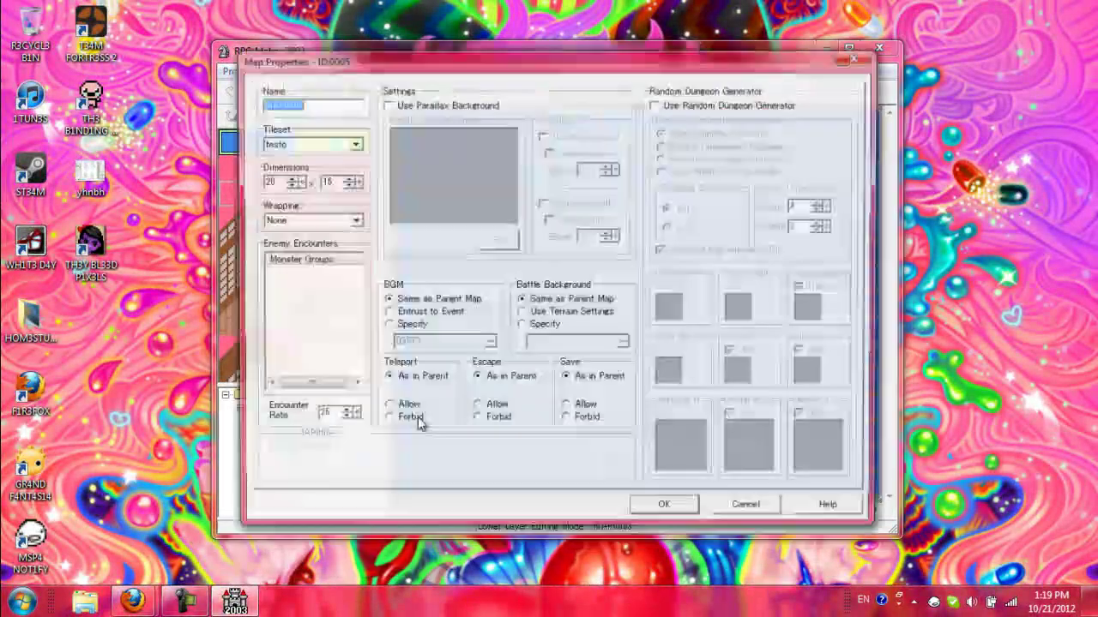
click(660, 510)
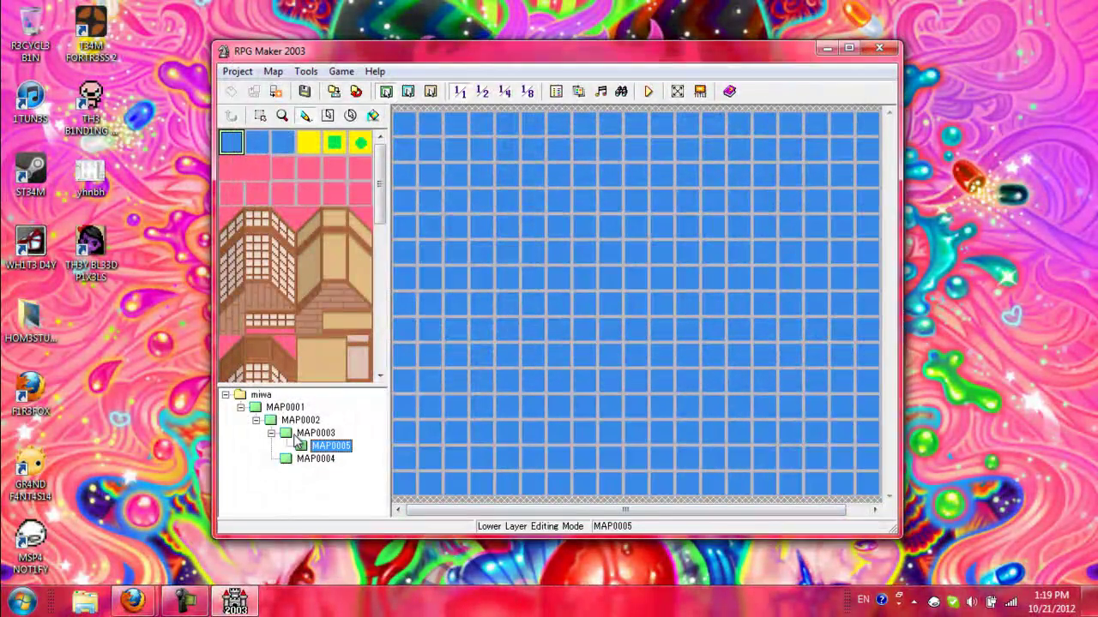
Delete MAP0005, then delete MAP0002 along with its child maps.
click(311, 434)
key(Delete)
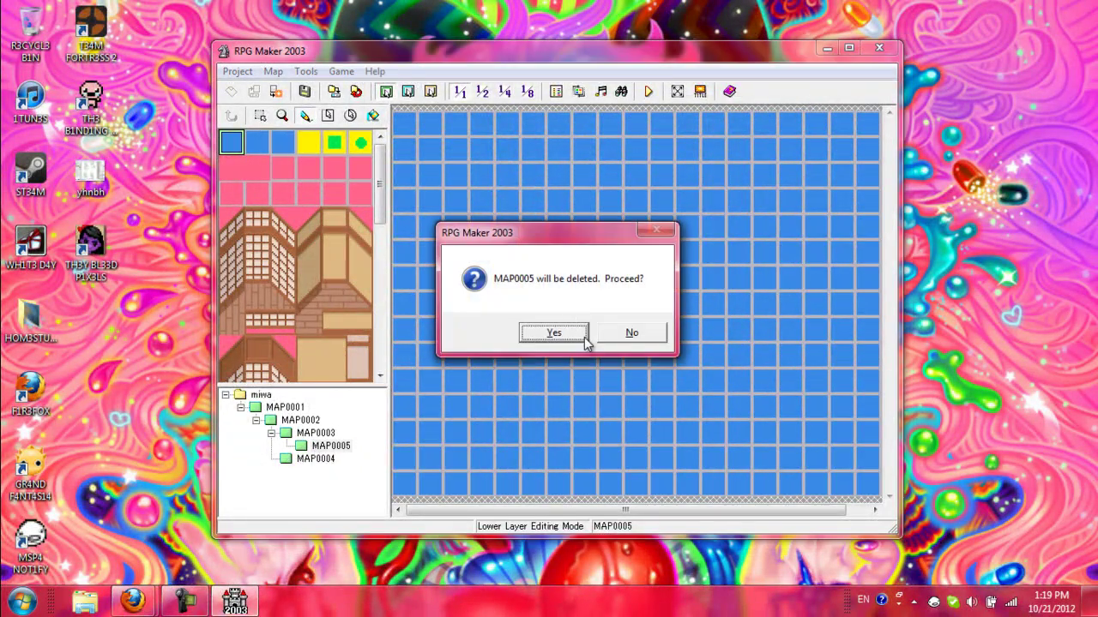
click(581, 335)
click(300, 420)
key(Delete)
click(520, 340)
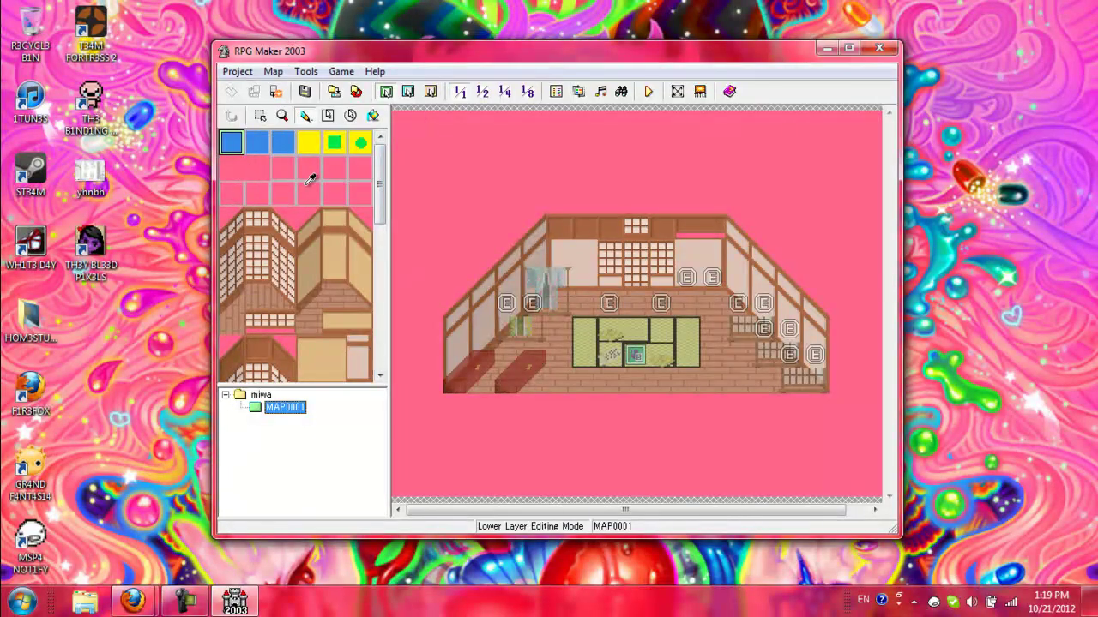
Add a new MAP0002 under MAP0001 with default properties and view its blank grid.
right_click(274, 416)
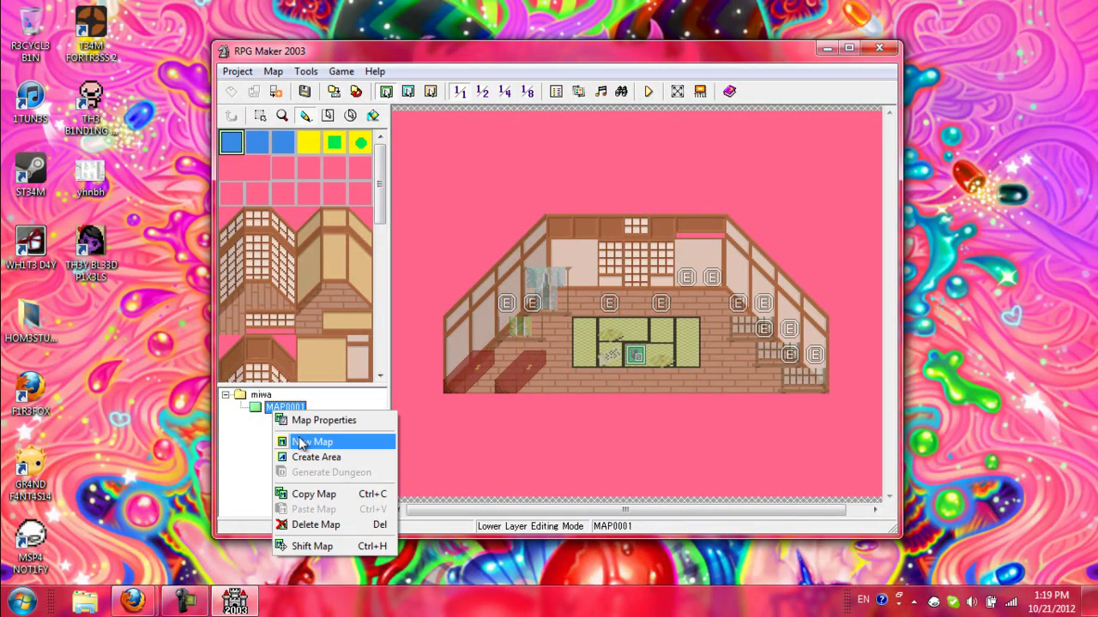
click(300, 439)
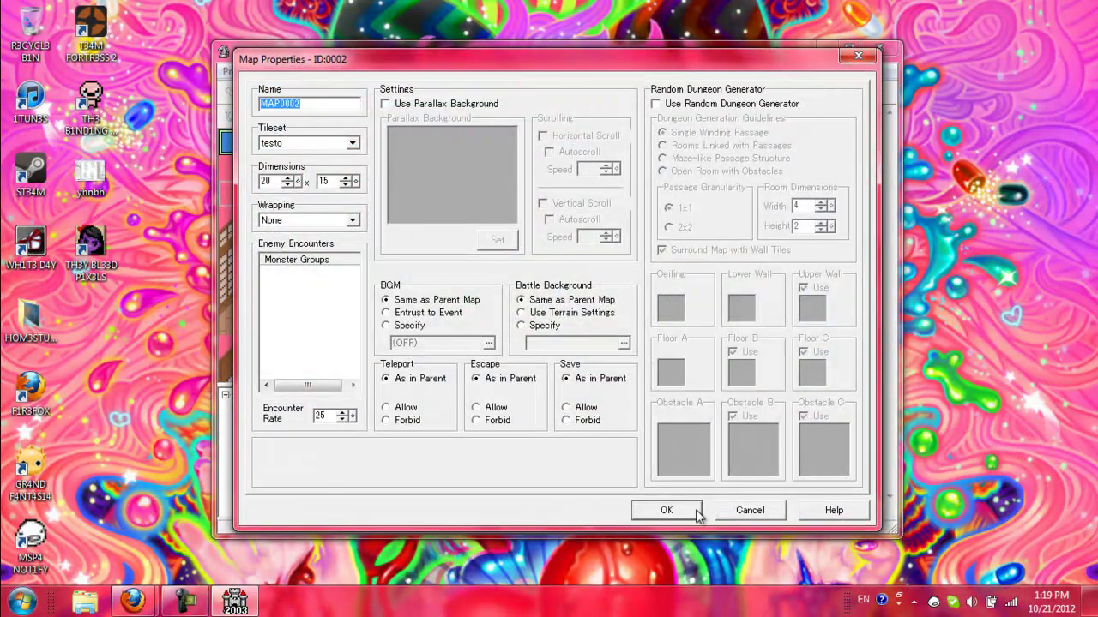
click(694, 510)
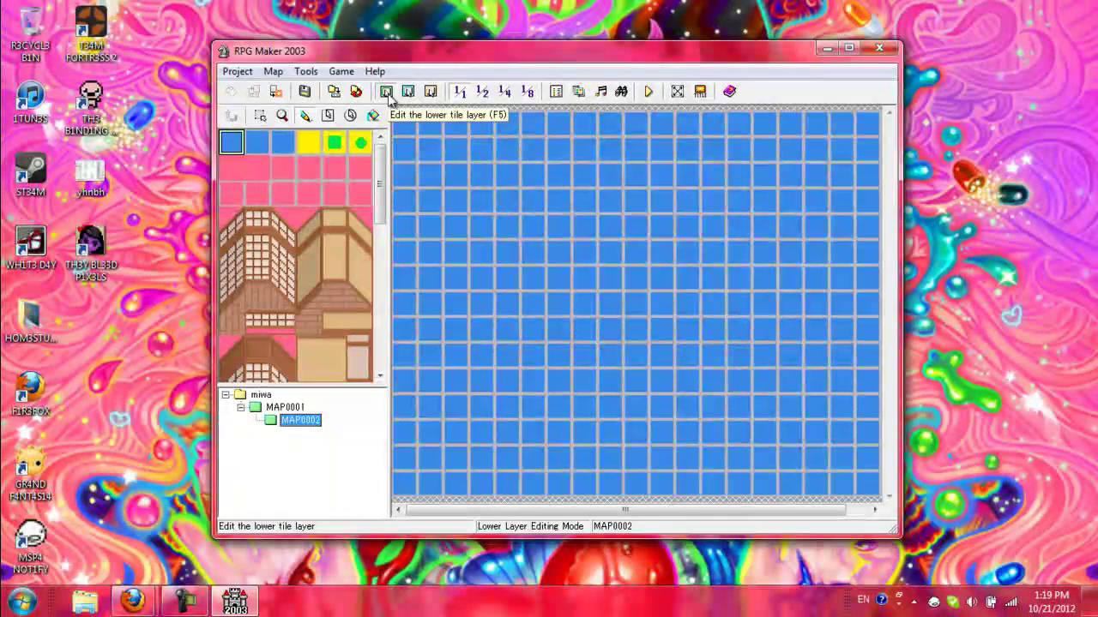
scroll(384, 194, down, 1)
drag(384, 193, 400, 160)
Try out the blue, yellow and green tiles in the lower-layer tileset.
click(257, 142)
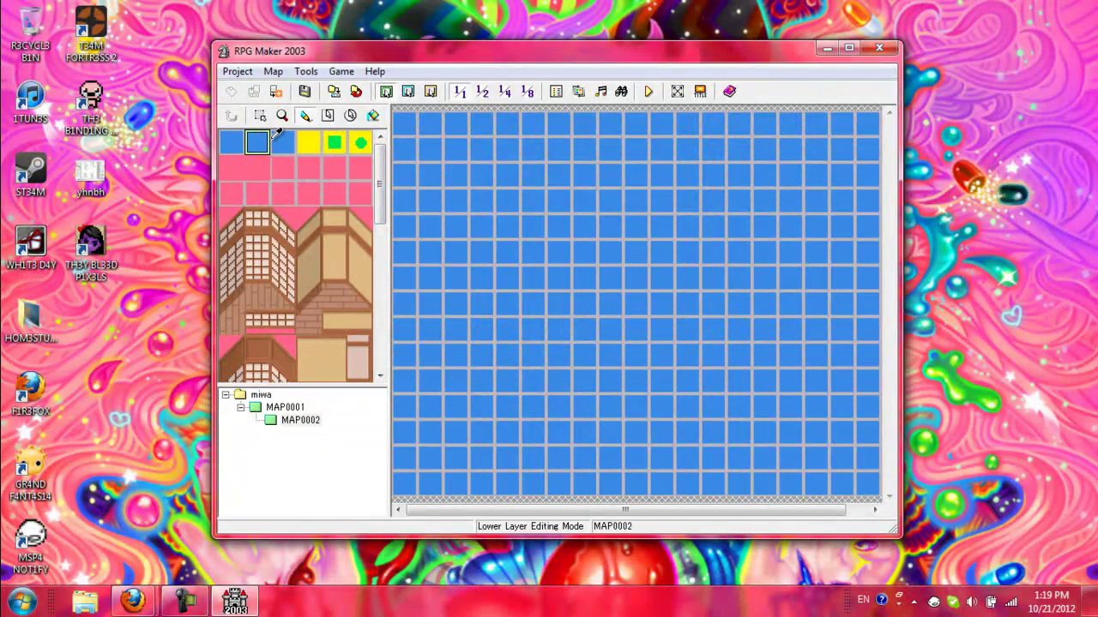
click(283, 142)
click(233, 141)
click(257, 142)
click(283, 143)
click(233, 141)
click(258, 142)
click(283, 142)
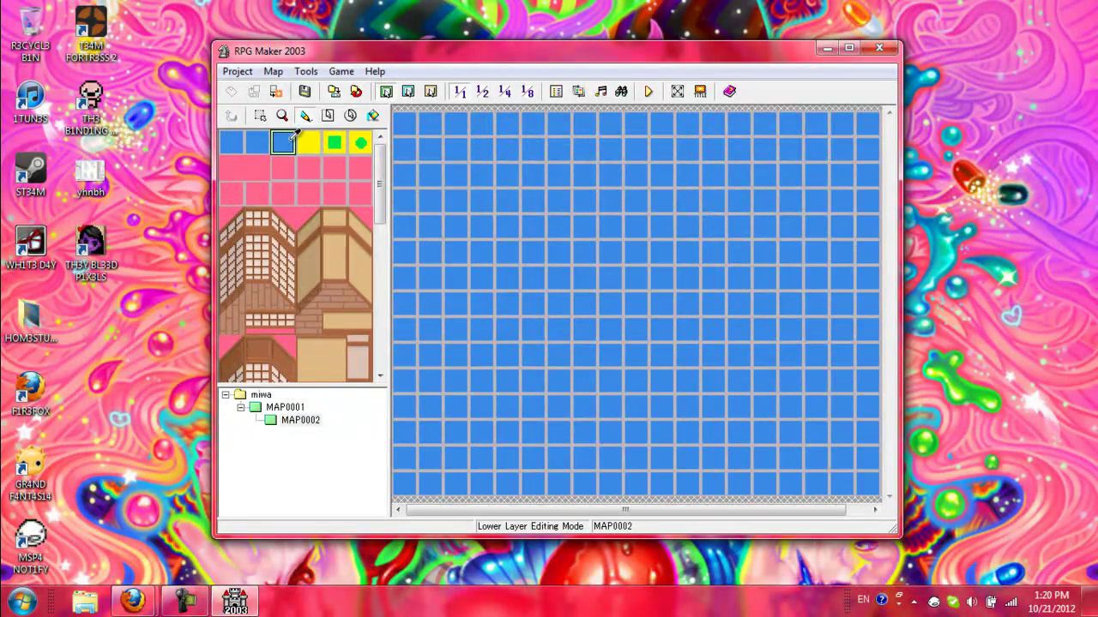
click(314, 139)
click(336, 139)
click(360, 139)
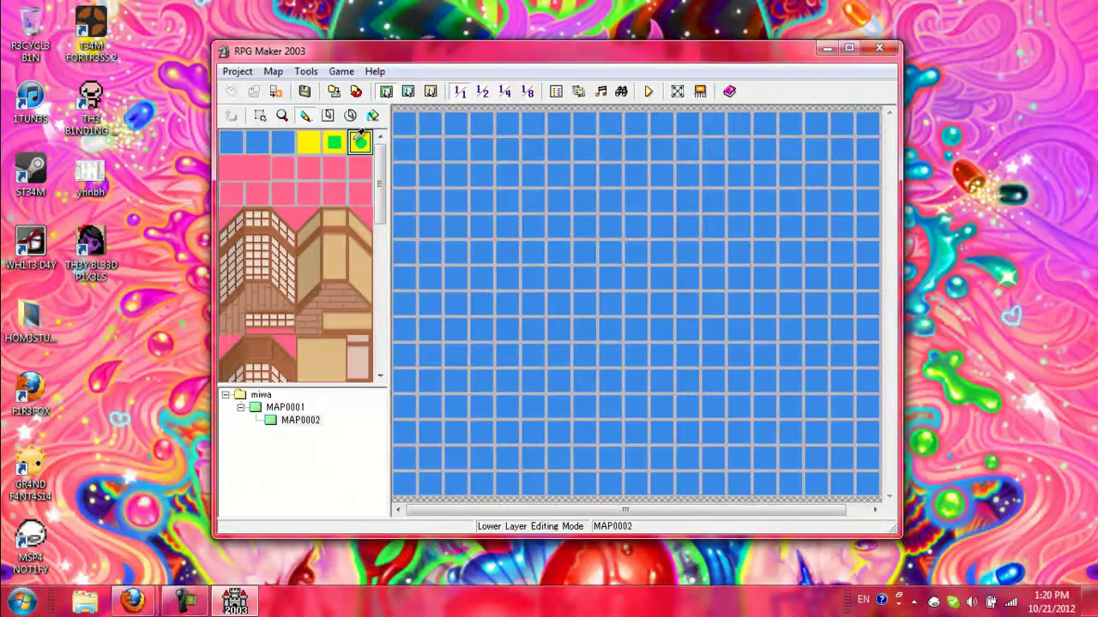
click(308, 141)
click(335, 142)
click(361, 142)
Step through the second-row pink tiles, settling on the fifth pink tile.
click(233, 165)
click(258, 168)
click(283, 168)
click(231, 169)
click(257, 169)
click(283, 168)
click(309, 169)
click(334, 168)
click(360, 169)
click(334, 168)
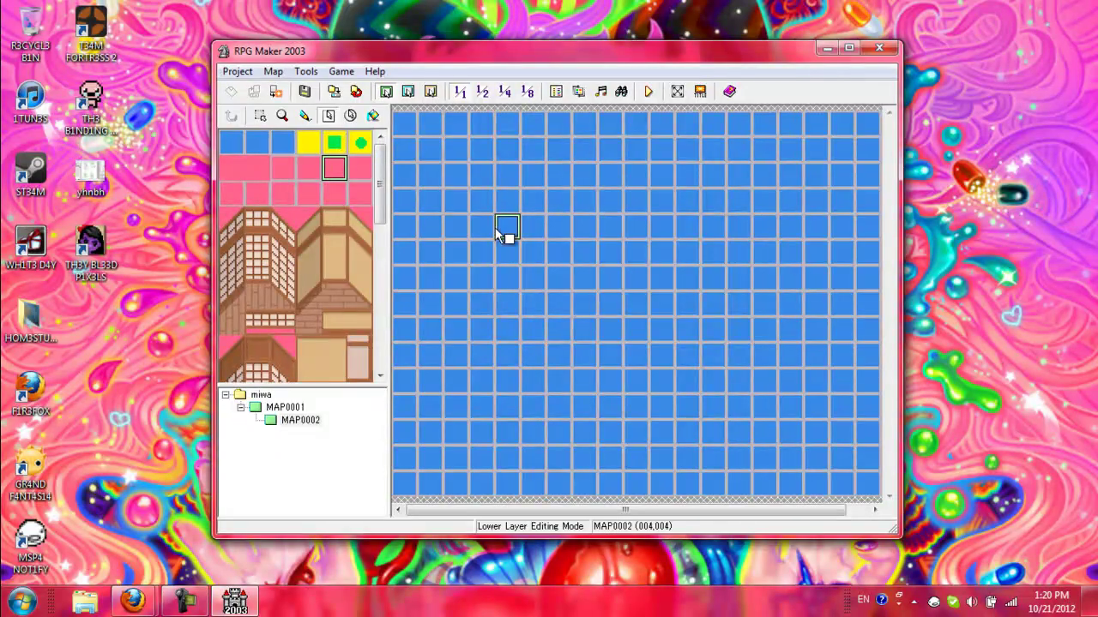
drag(519, 252, 645, 405)
click(360, 193)
drag(533, 244, 615, 383)
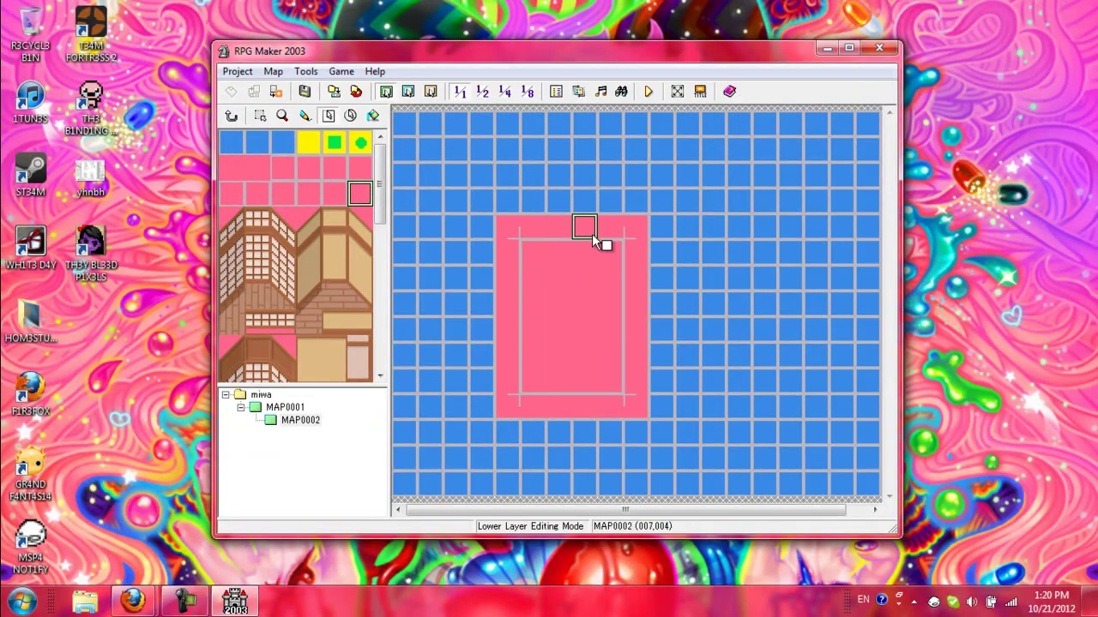
drag(643, 276, 643, 304)
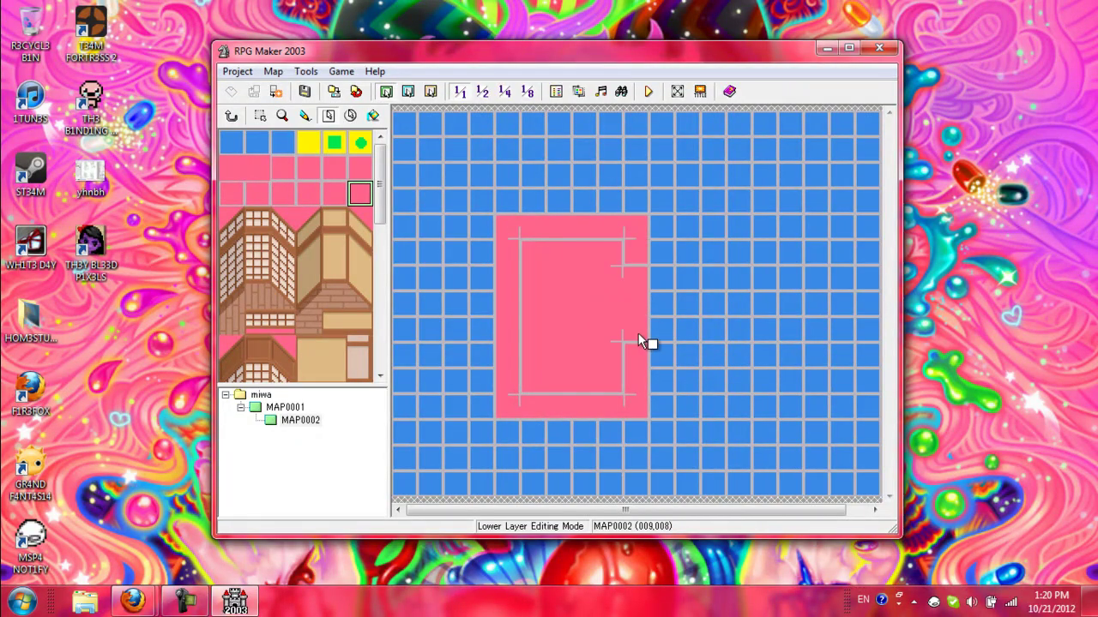
click(638, 341)
click(239, 140)
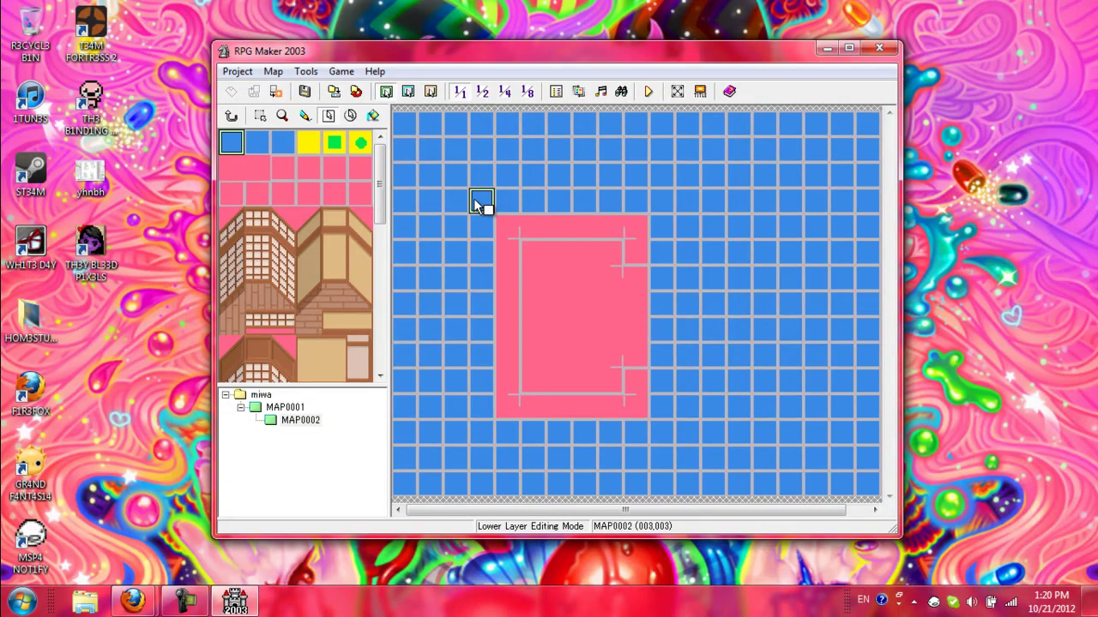
drag(476, 204, 648, 404)
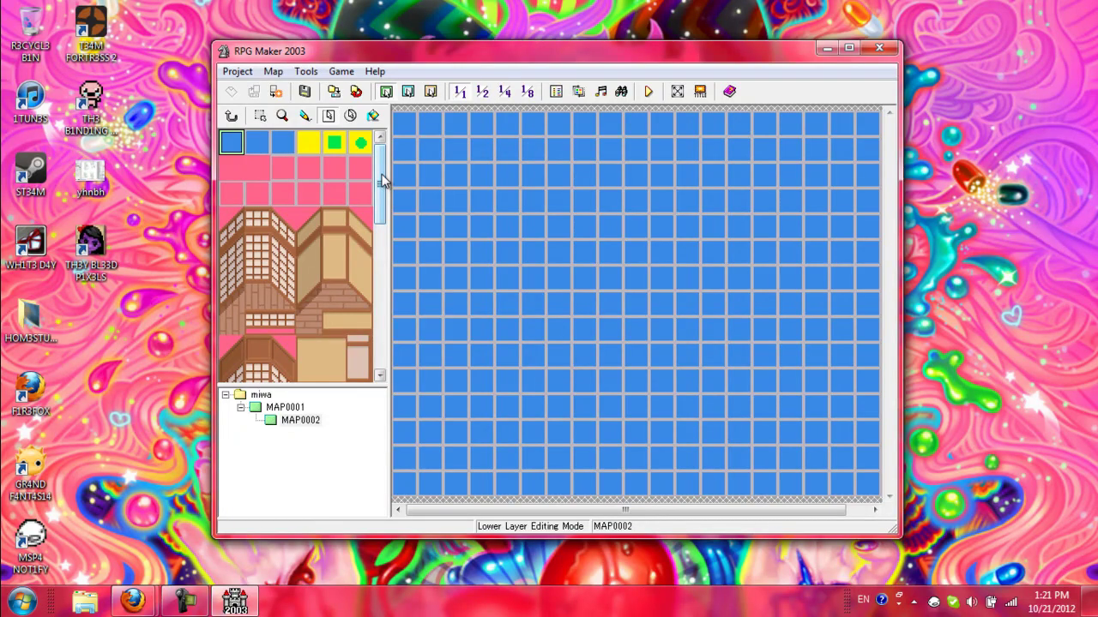
drag(383, 180, 383, 194)
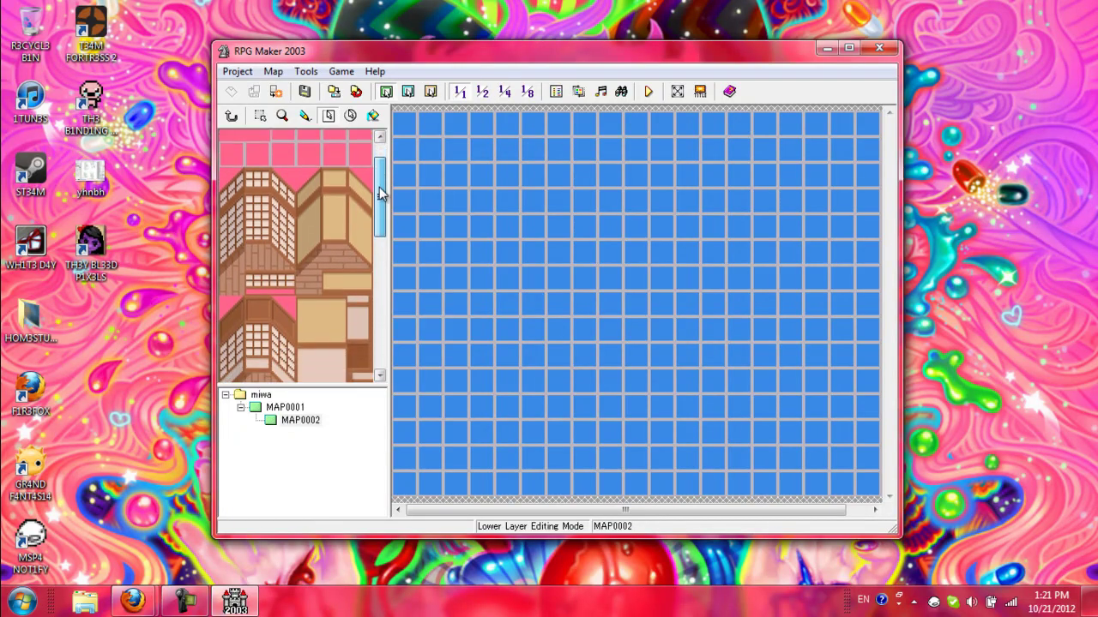
click(258, 230)
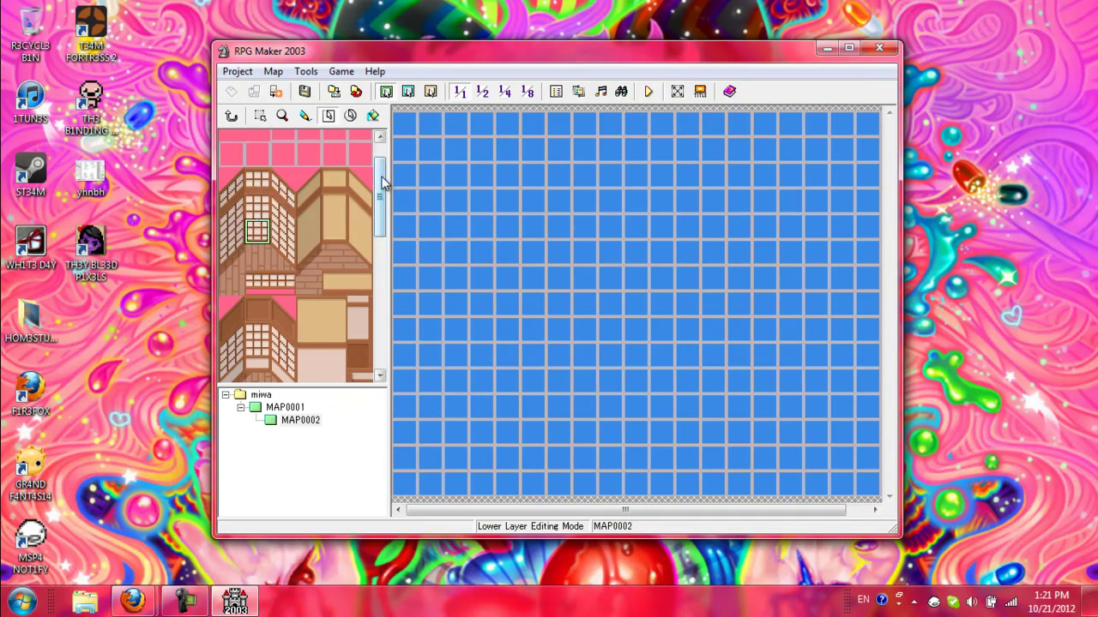
drag(382, 180, 384, 199)
click(257, 218)
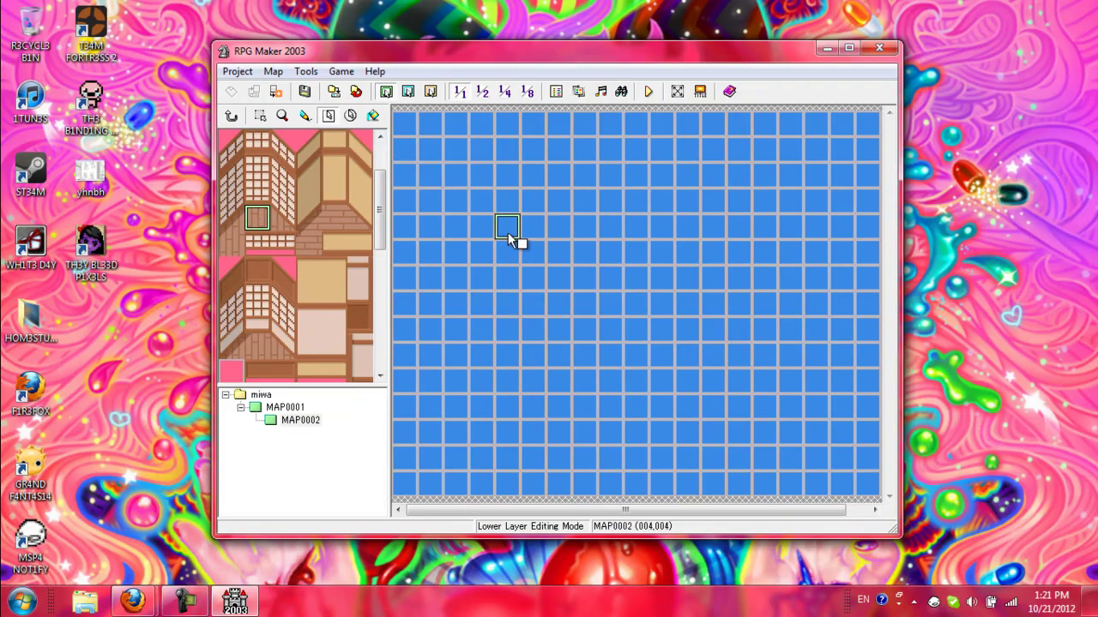
drag(508, 227, 557, 216)
drag(494, 229, 511, 229)
key(ctrl+z)
click(268, 170)
drag(269, 168, 259, 196)
mouse_move(583, 172)
mouse_down()
mouse_move(656, 284)
mouse_move(661, 360)
mouse_move(755, 374)
mouse_move(596, 181)
mouse_move(300, 204)
mouse_up()
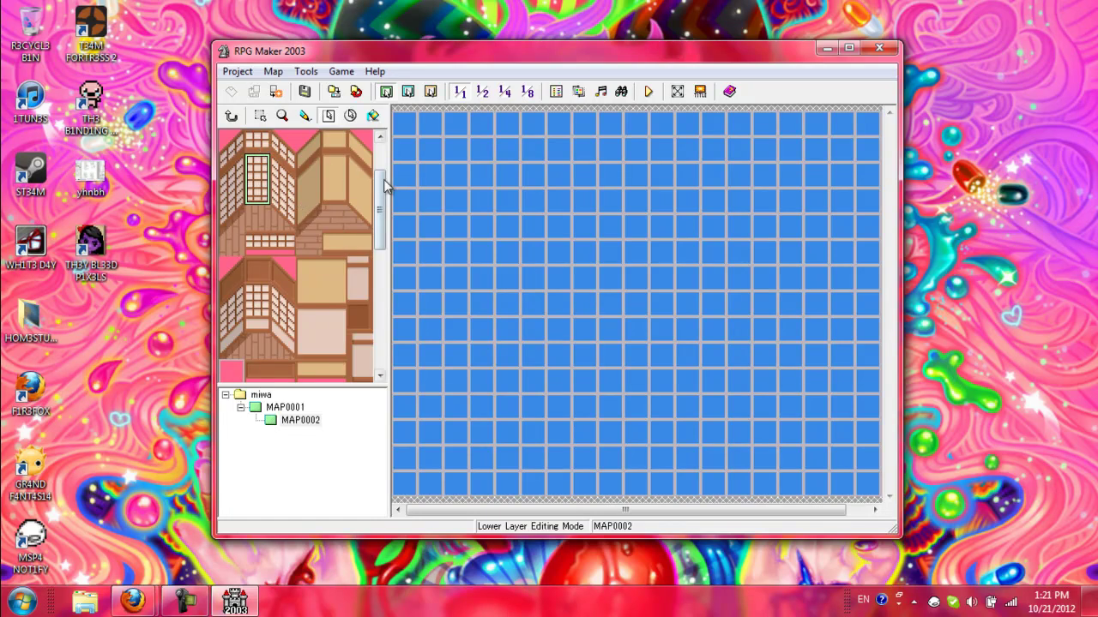
scroll(386, 171, up, 3)
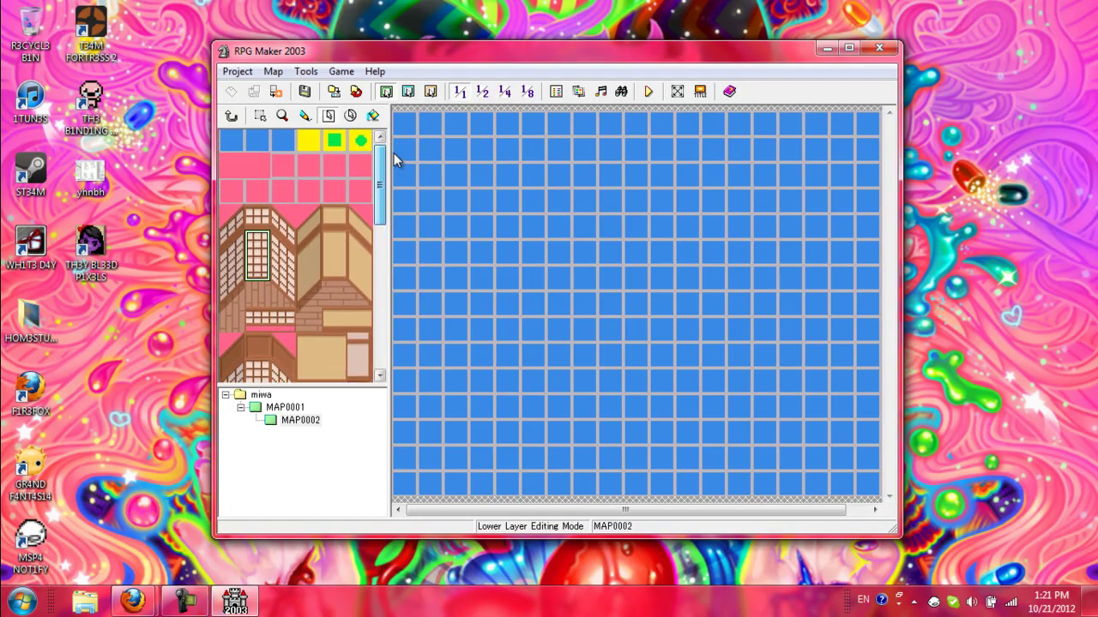
scroll(396, 153, down, 2)
scroll(401, 171, down, 1)
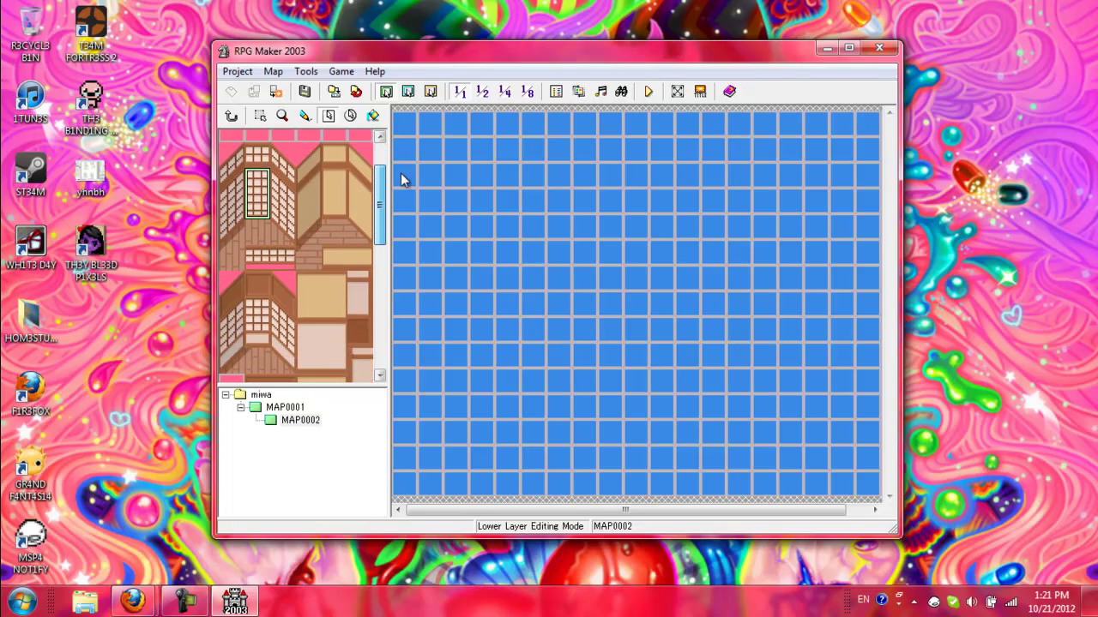
scroll(401, 174, down, 3)
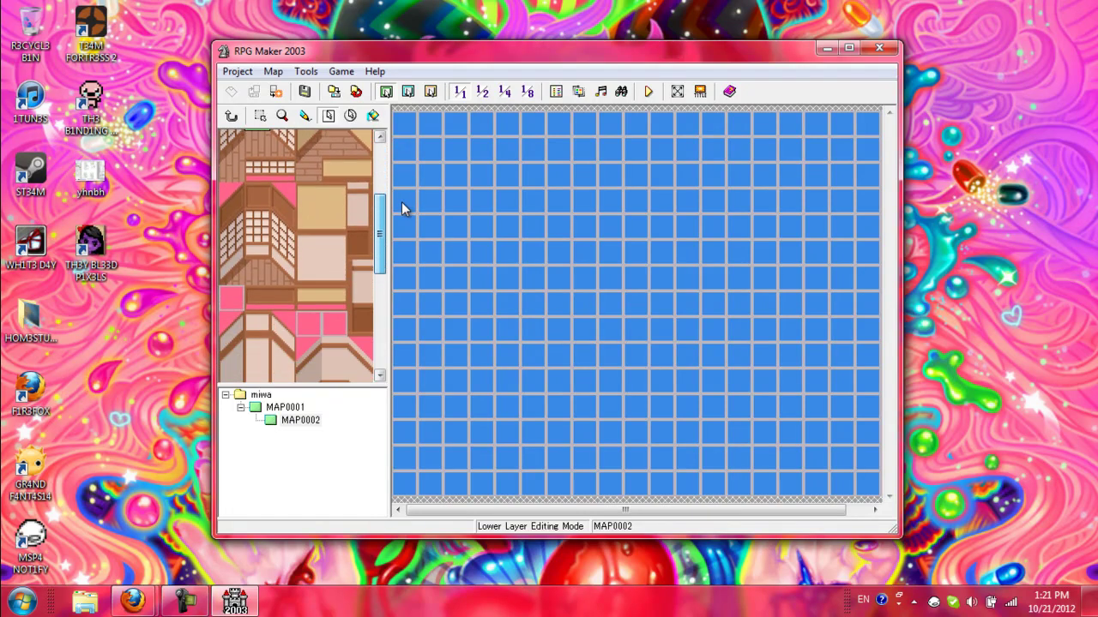
scroll(401, 210, down, 5)
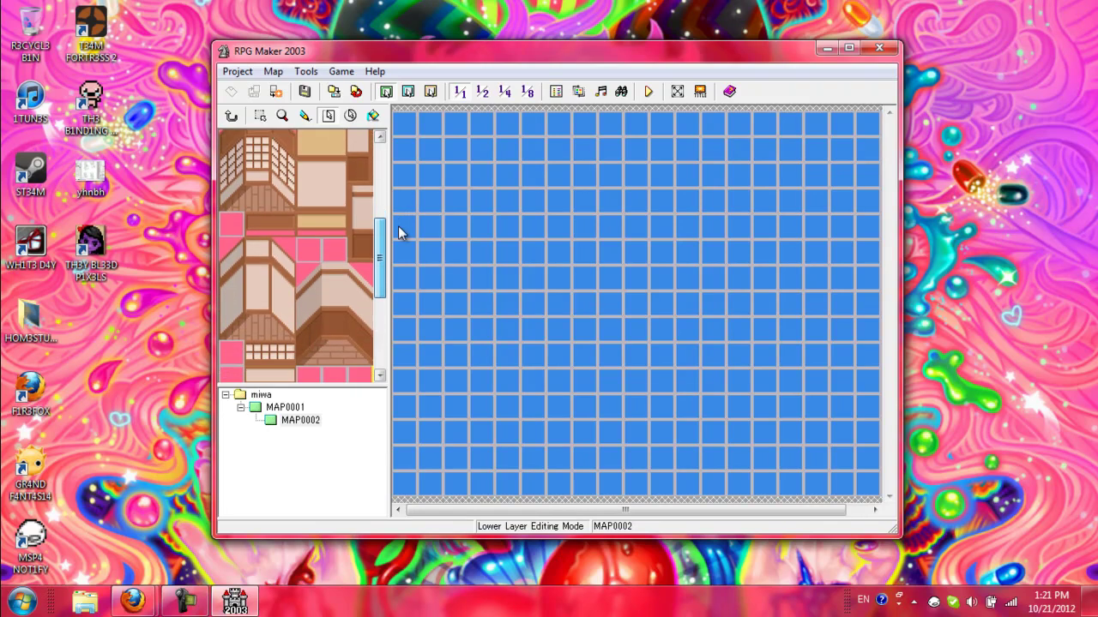
drag(396, 237, 386, 302)
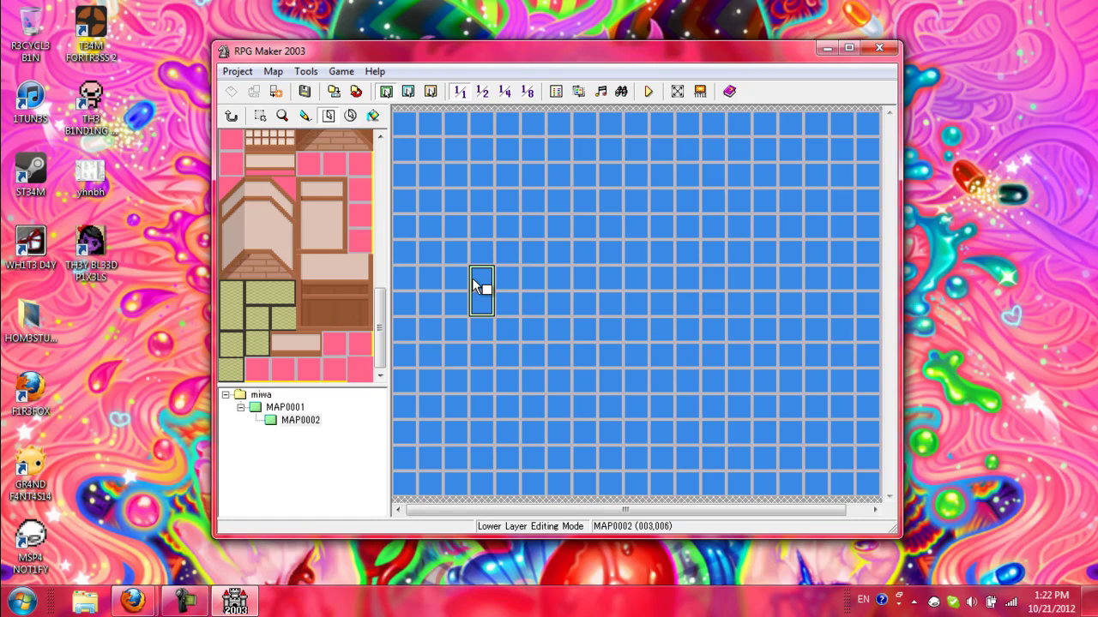
Fill the whole of MAP0002 with the bottom-right pink tile using the Fill tool.
click(369, 367)
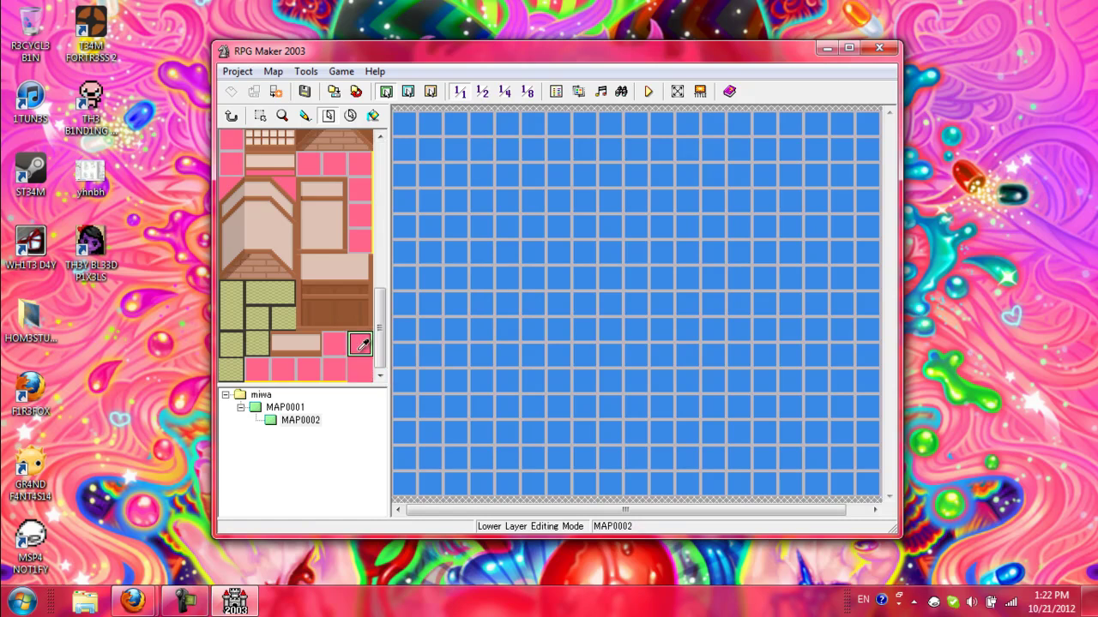
click(335, 369)
drag(384, 333, 381, 171)
mouse_move(258, 168)
mouse_down()
mouse_move(309, 187)
mouse_move(293, 205)
mouse_move(310, 170)
mouse_move(251, 165)
mouse_up()
drag(380, 168, 381, 333)
click(360, 369)
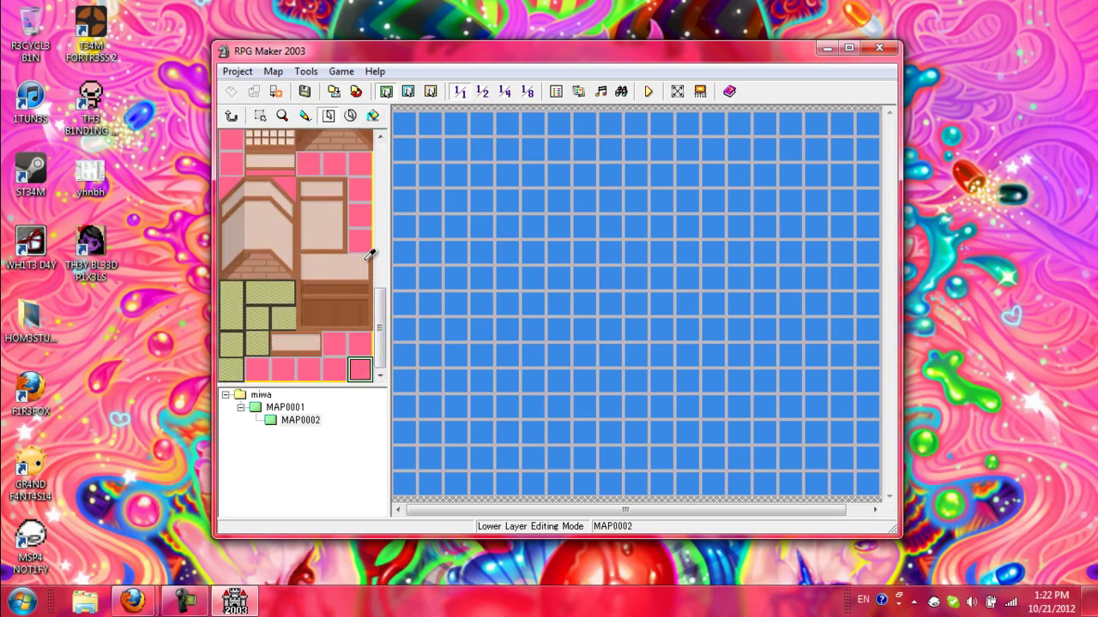
click(373, 114)
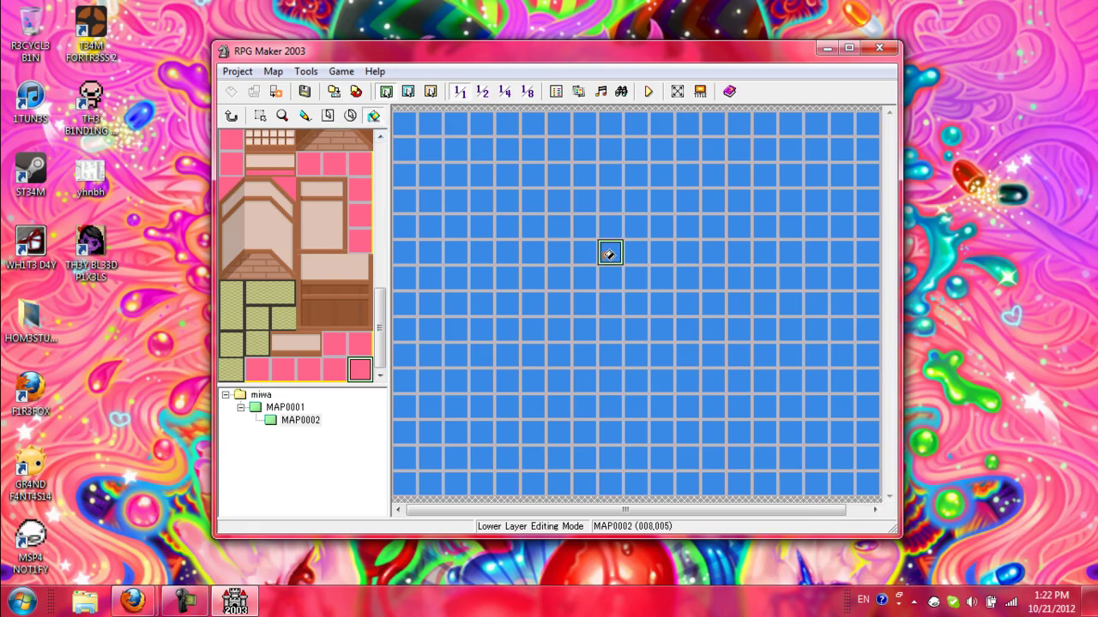
click(609, 254)
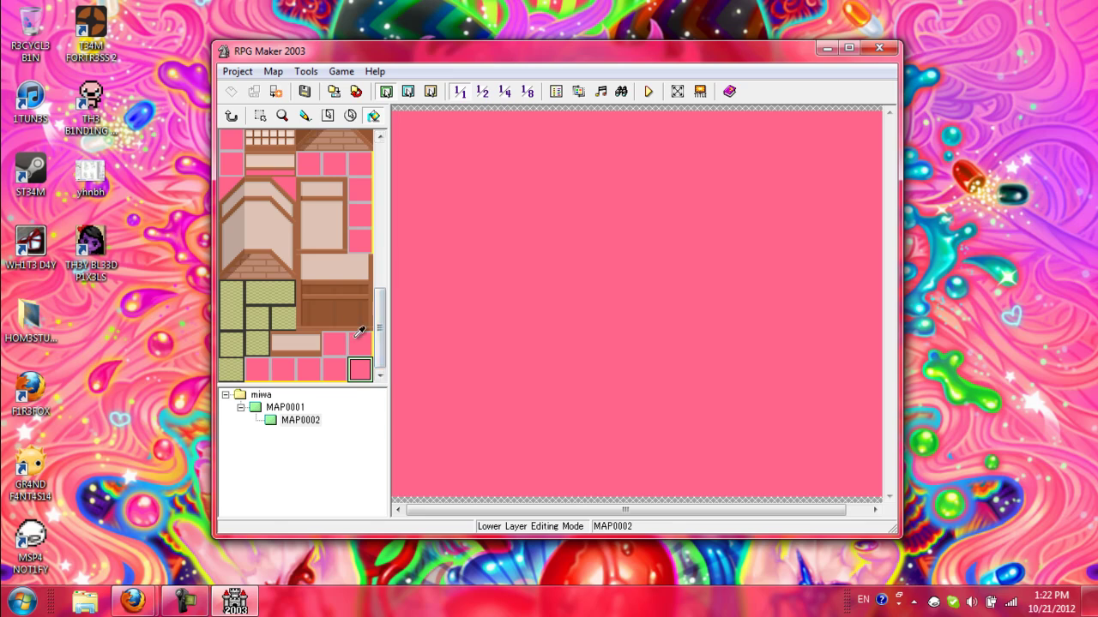
Delete MAP0002 from the map tree, confirming the deletion.
click(290, 408)
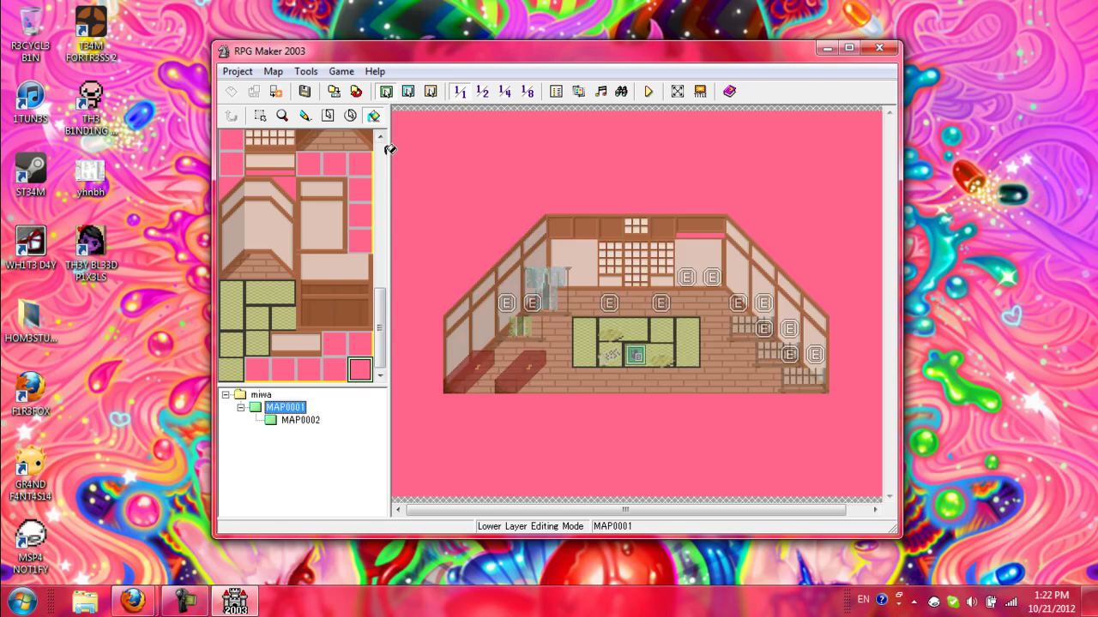
click(291, 420)
right_click(292, 420)
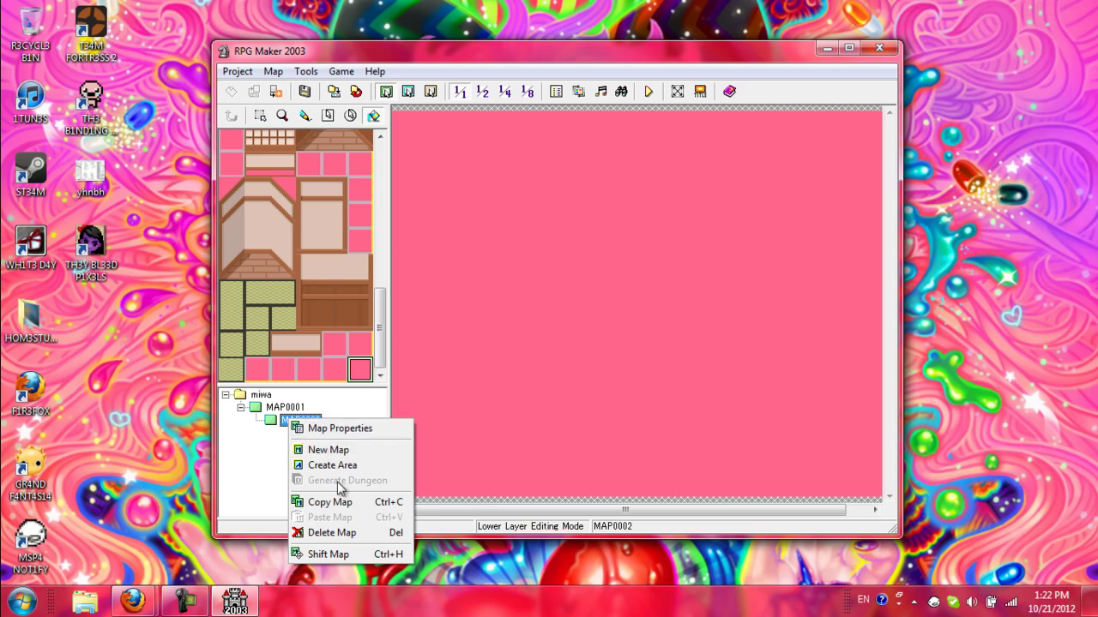
click(347, 533)
click(553, 333)
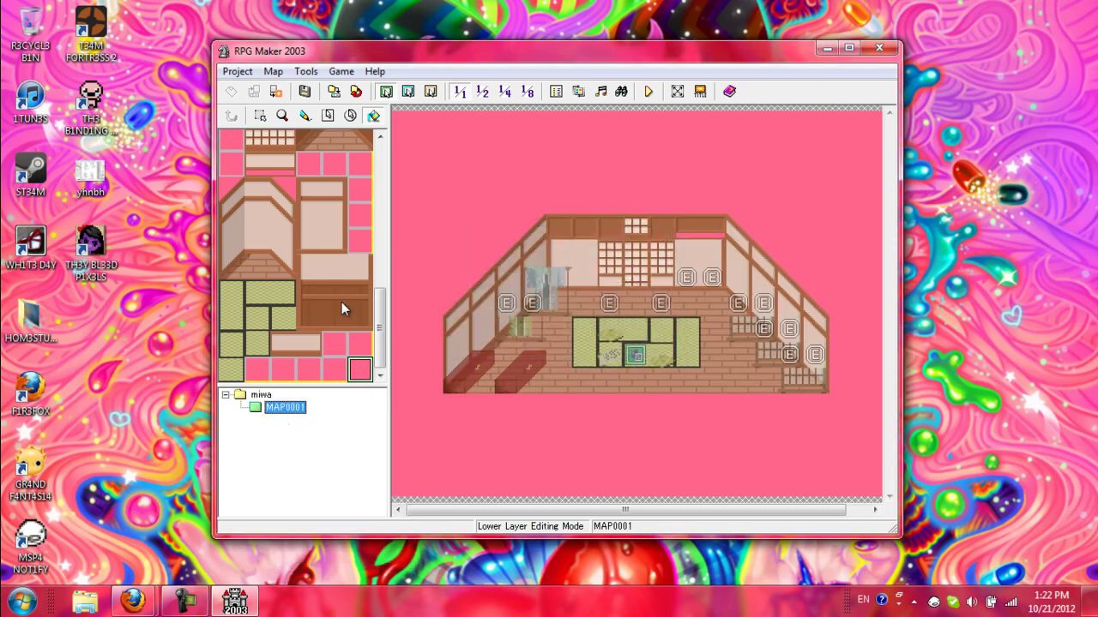
Switch MAP0001 to the Upper Layer and pick shelf, red chest and yellow item tiles from the palette.
click(408, 91)
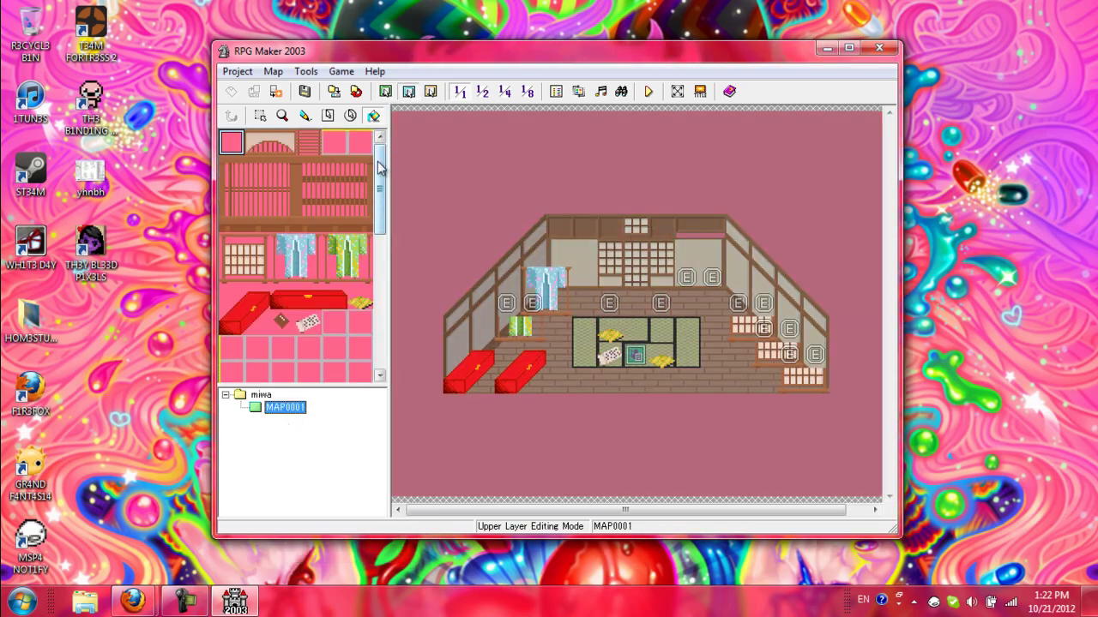
mouse_move(383, 162)
mouse_down()
mouse_move(383, 177)
mouse_move(394, 151)
mouse_up()
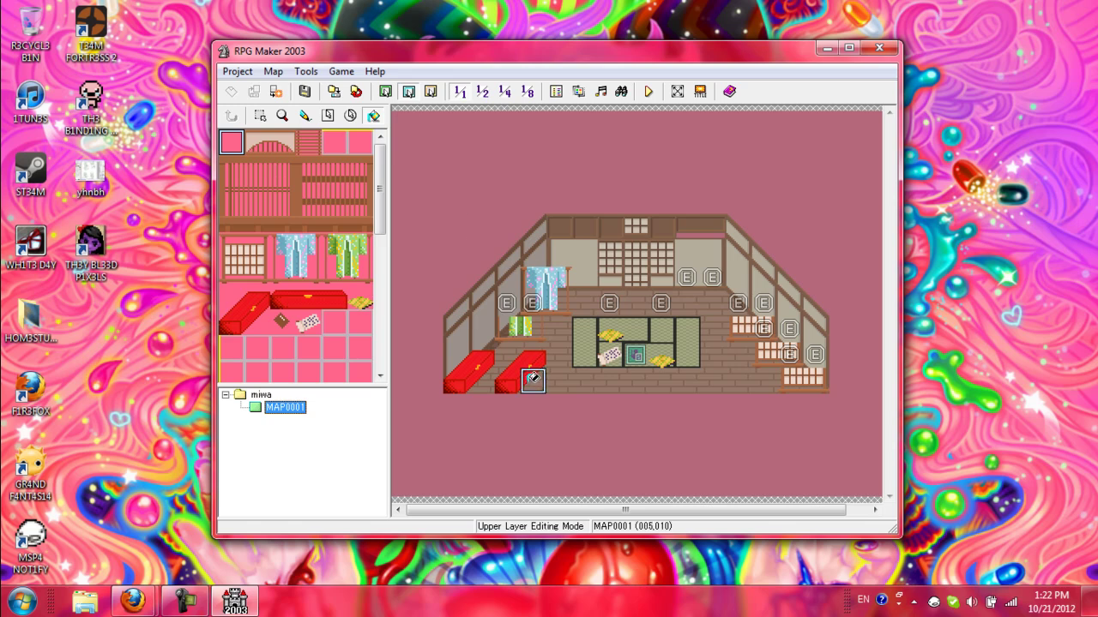
click(283, 194)
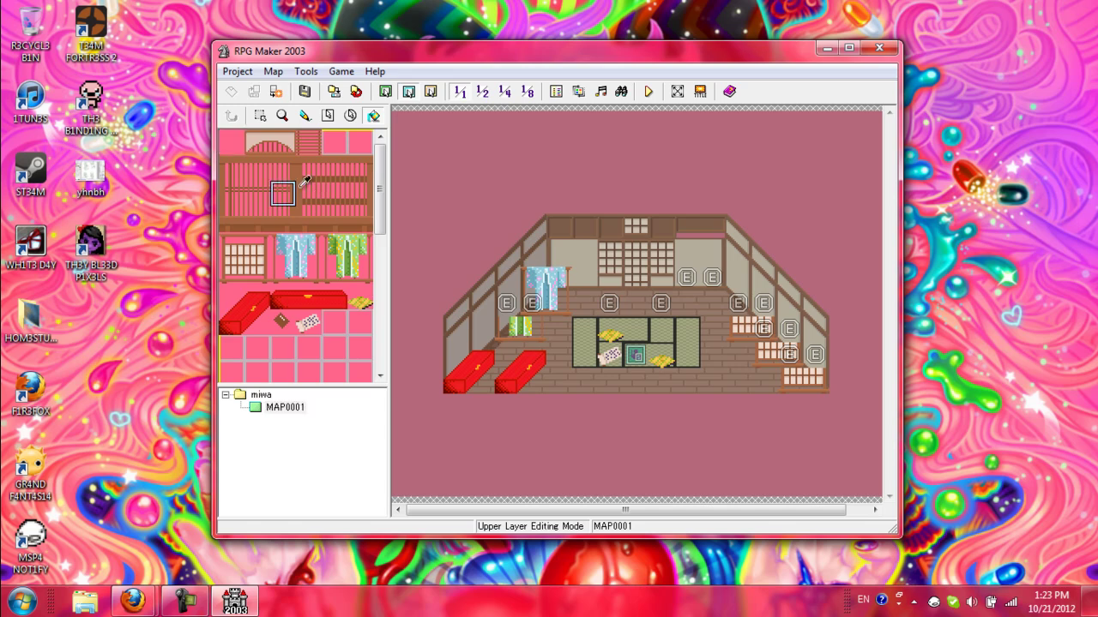
click(334, 168)
drag(233, 168, 373, 206)
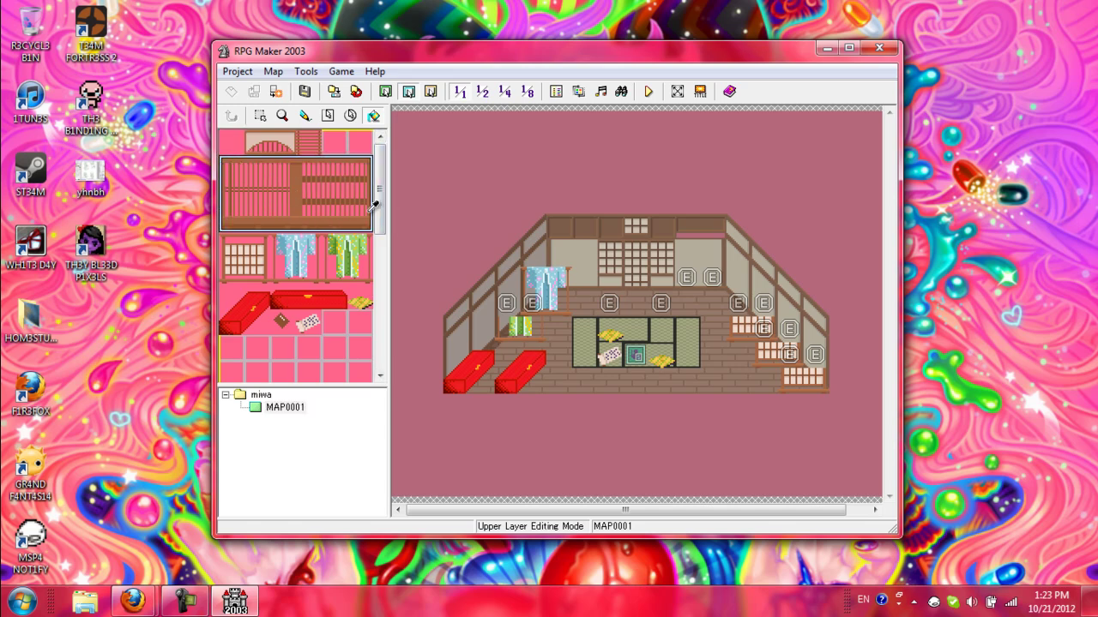
scroll(379, 199, down, 2)
click(292, 228)
click(240, 221)
click(360, 198)
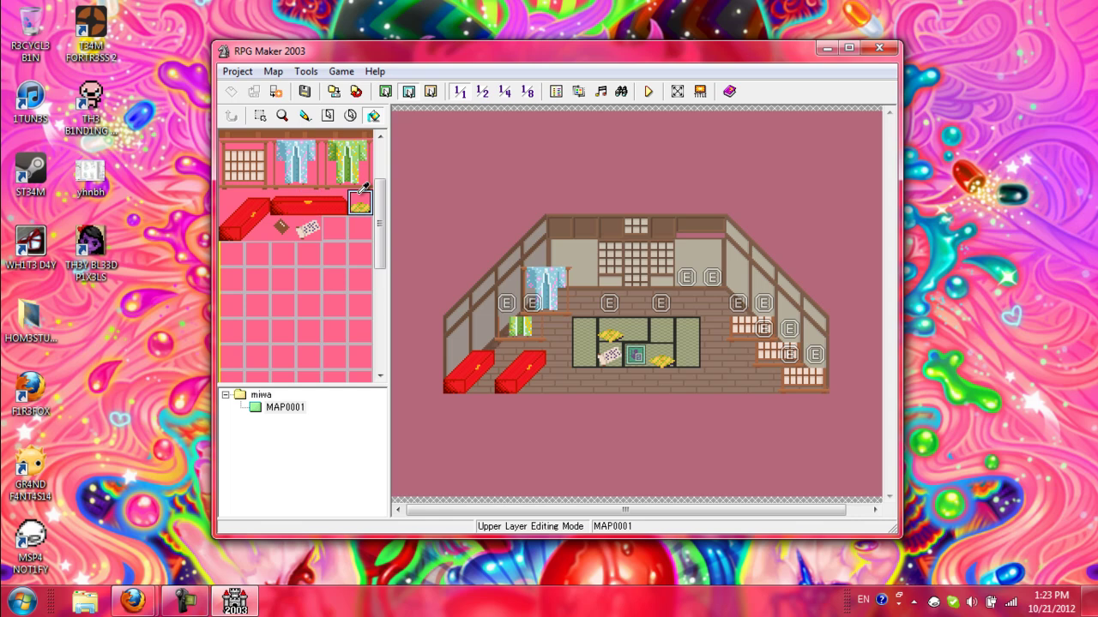
drag(382, 214, 384, 179)
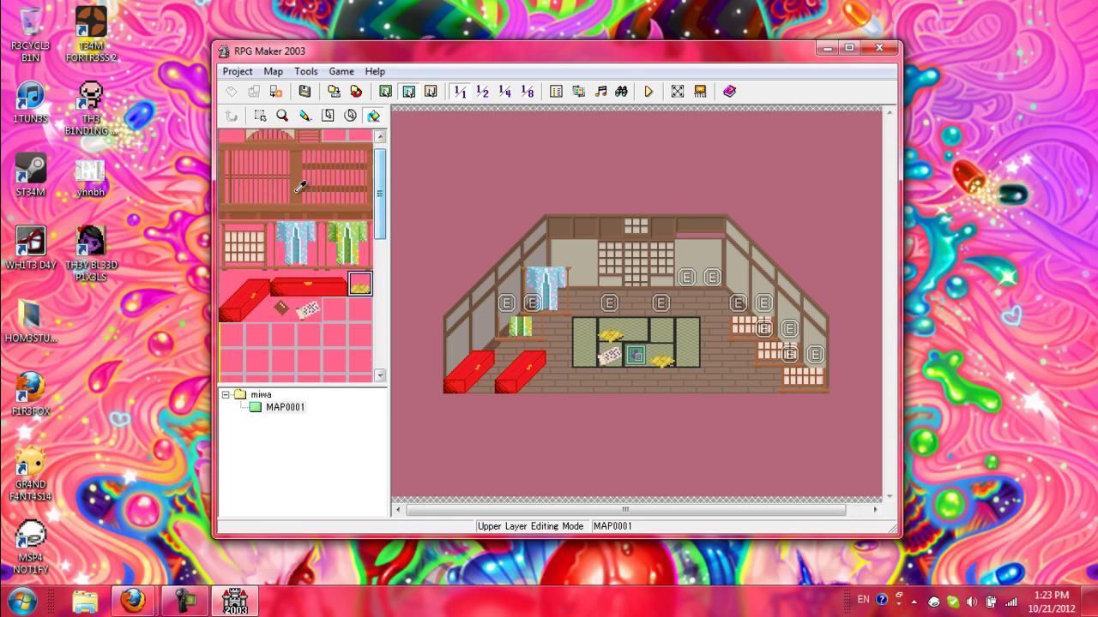
Return MAP0001 to Lower Layer editing and scroll the palette to the window tiles.
click(386, 93)
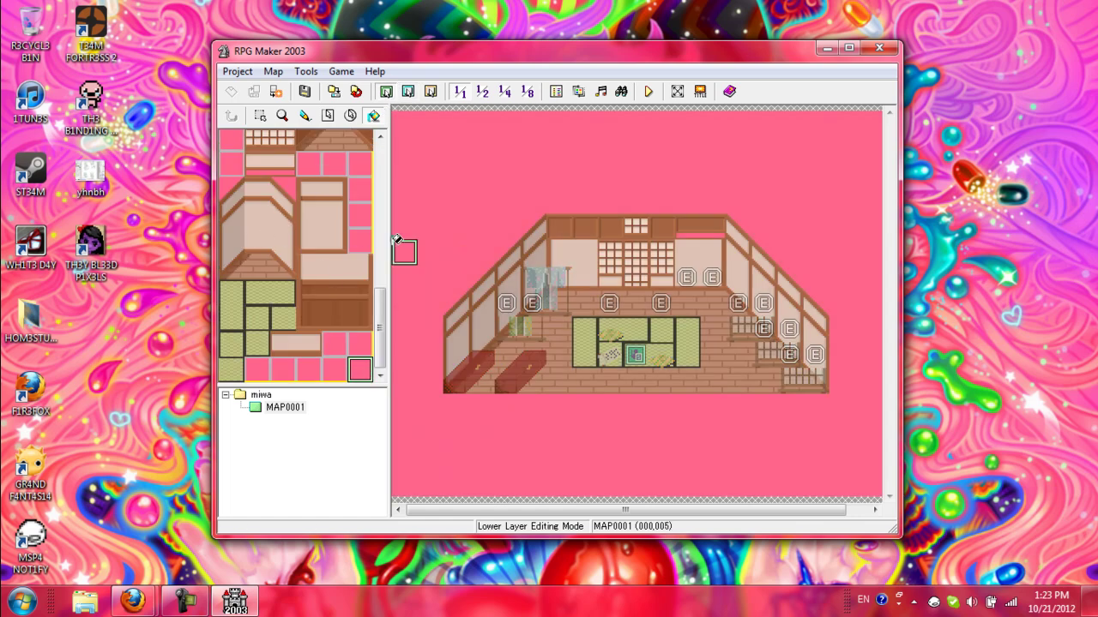
click(408, 91)
click(387, 91)
click(409, 93)
click(387, 92)
drag(378, 310, 384, 217)
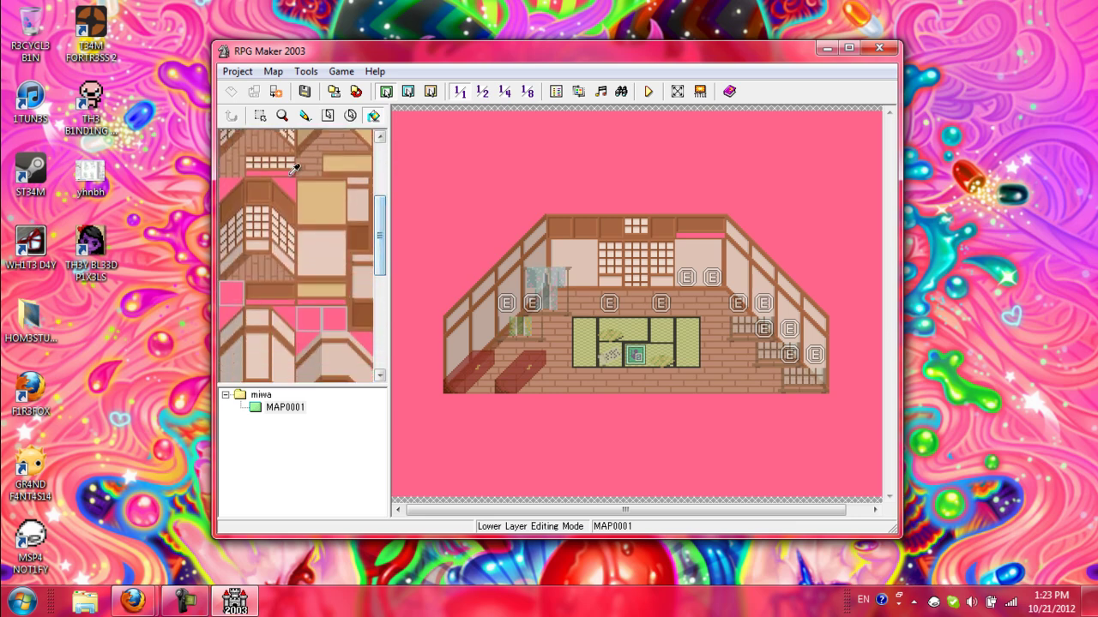
drag(257, 162, 285, 163)
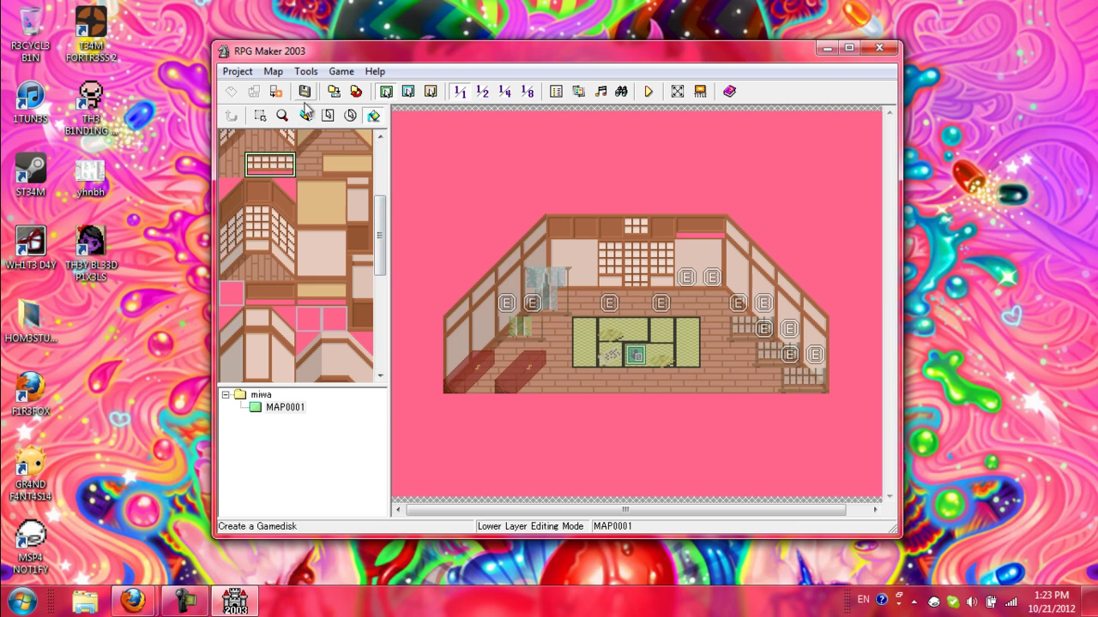
Paint window tiles and a three-tile window column right of the tatami with the Pencil, undoing each.
click(304, 115)
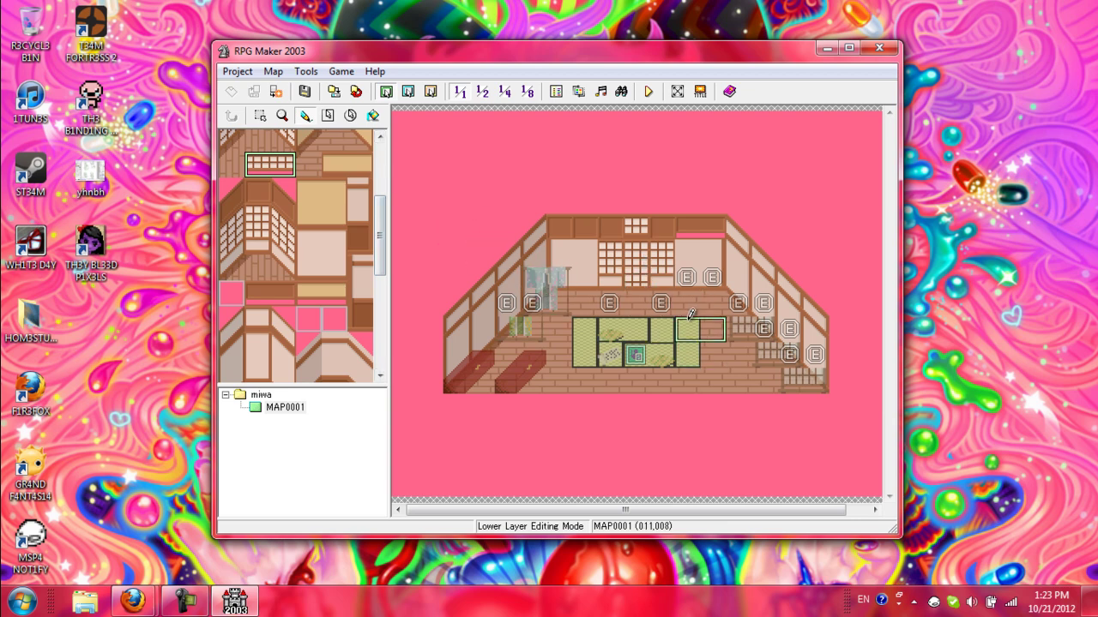
click(690, 317)
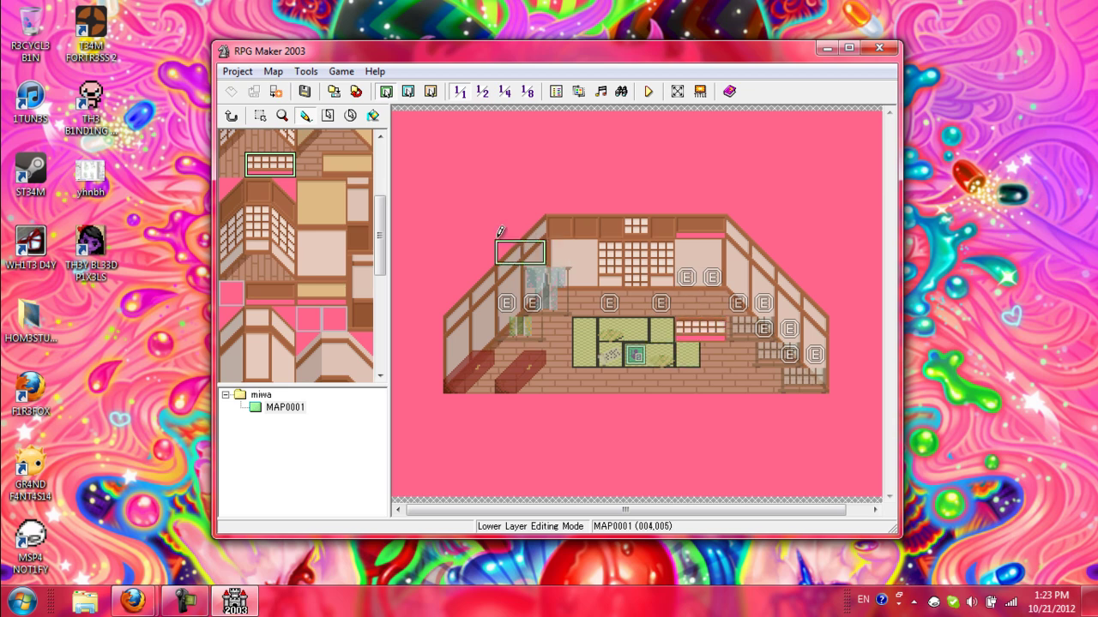
key(ctrl+z)
drag(259, 184, 257, 247)
click(683, 324)
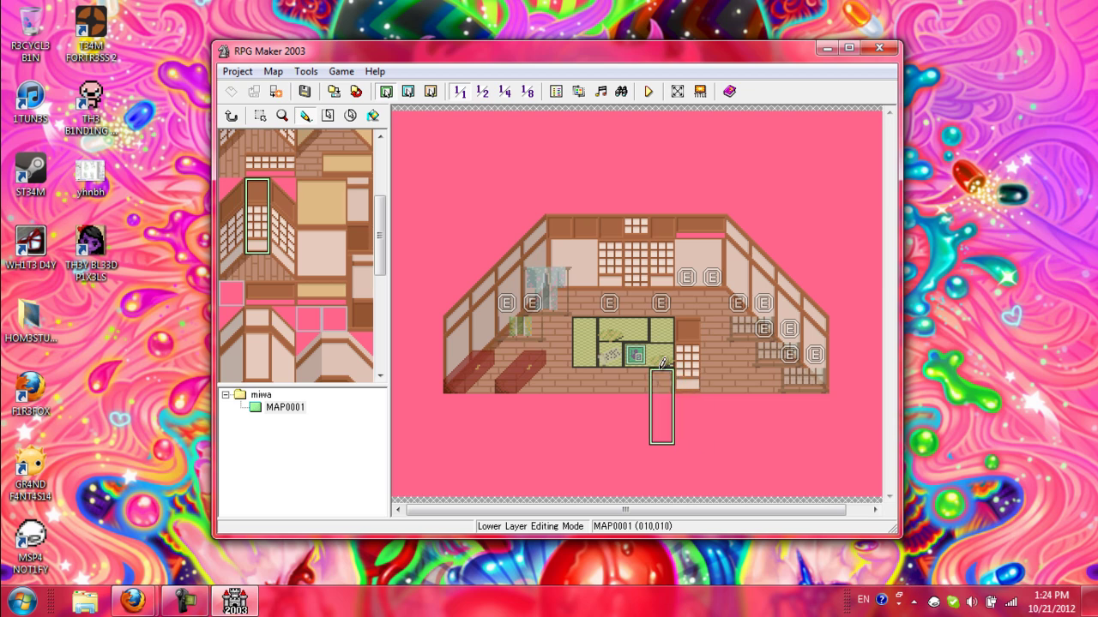
key(ctrl+z)
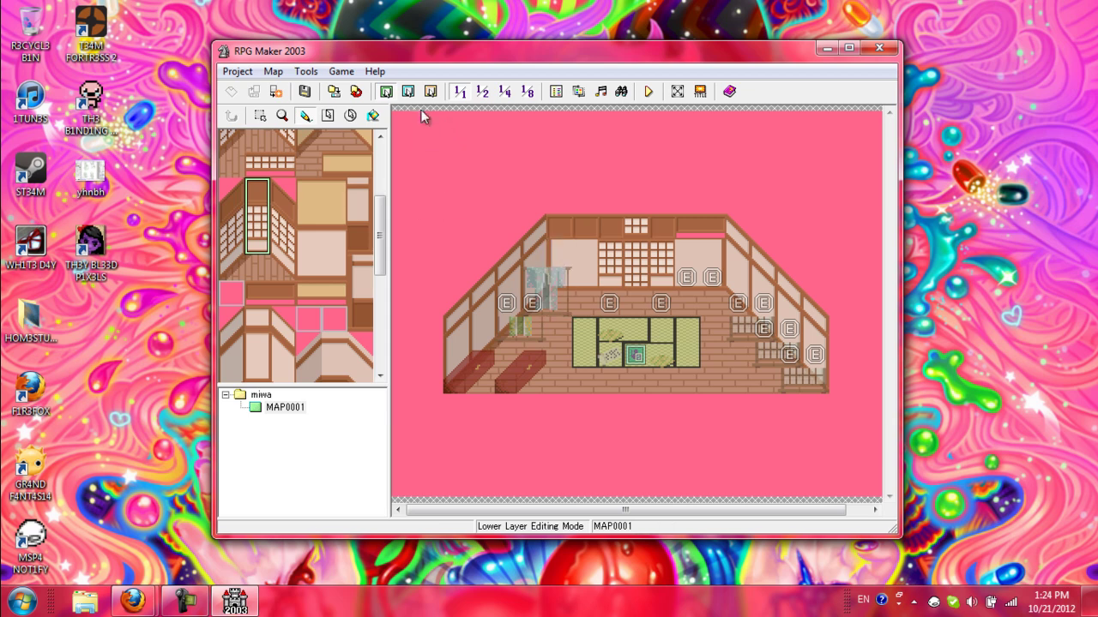
On the Upper Layer, try a 3x3 shelf block and a railing tile beside the tatami, then undo them.
click(409, 90)
scroll(381, 204, up, 1)
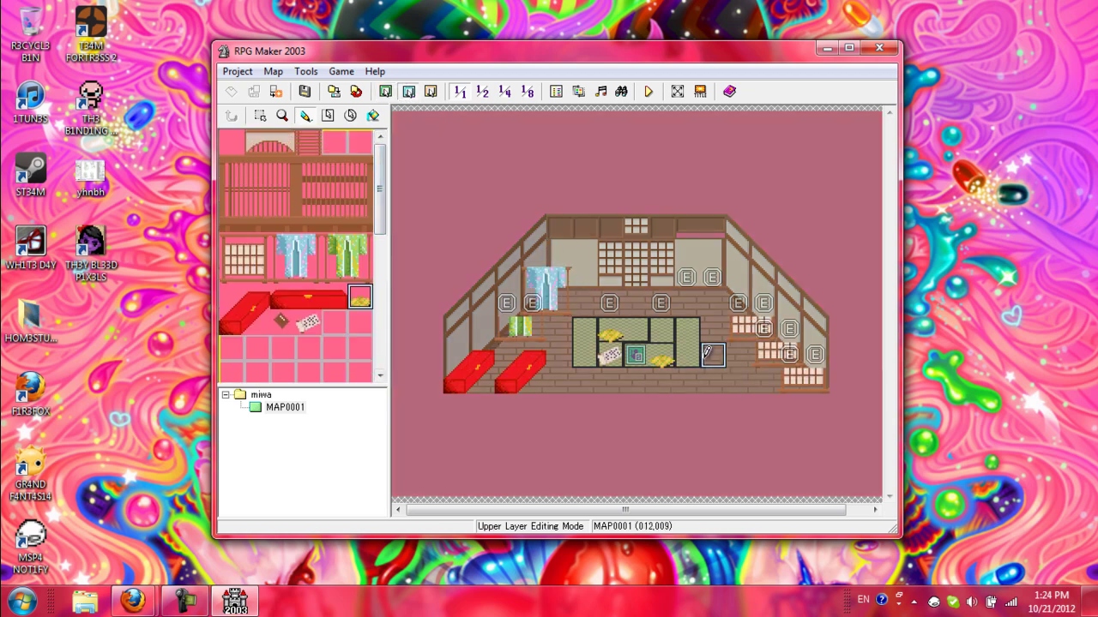
drag(230, 163, 289, 222)
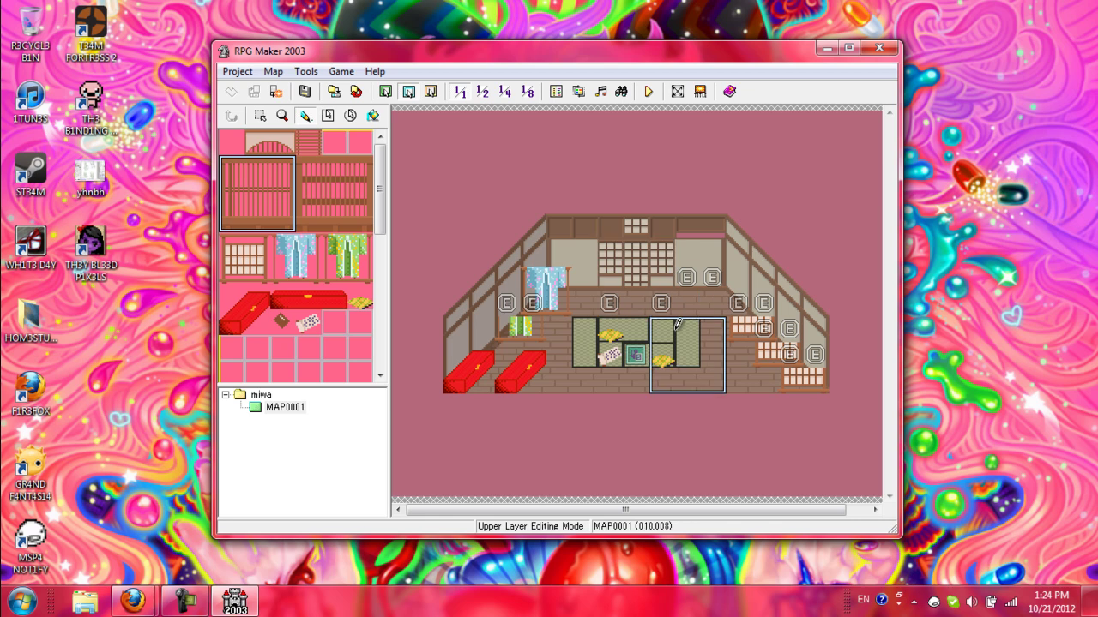
click(671, 271)
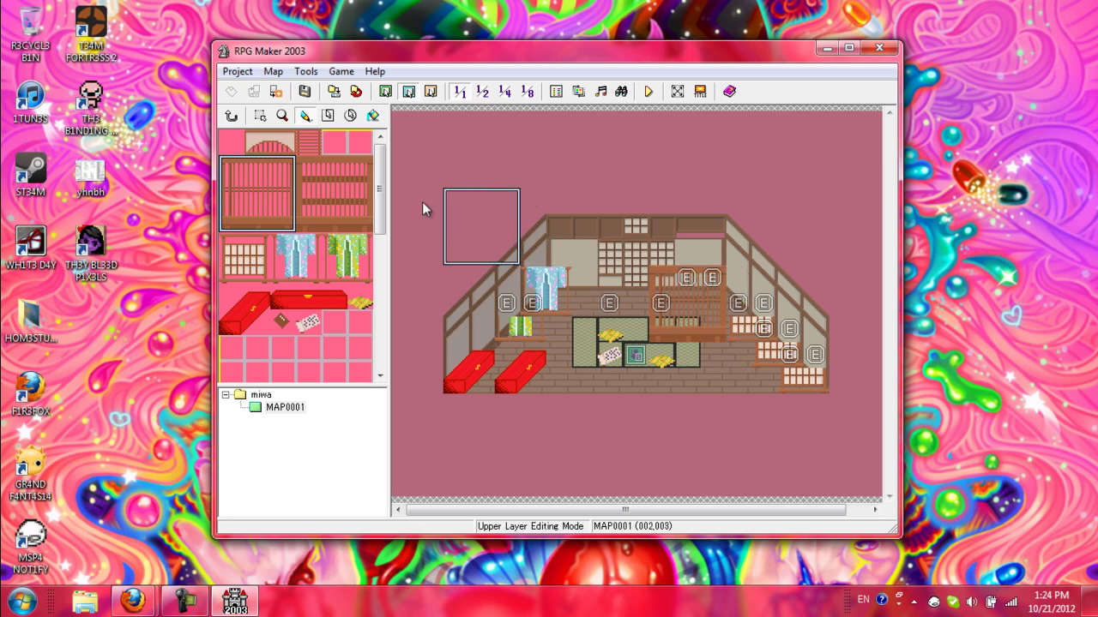
click(309, 141)
click(634, 277)
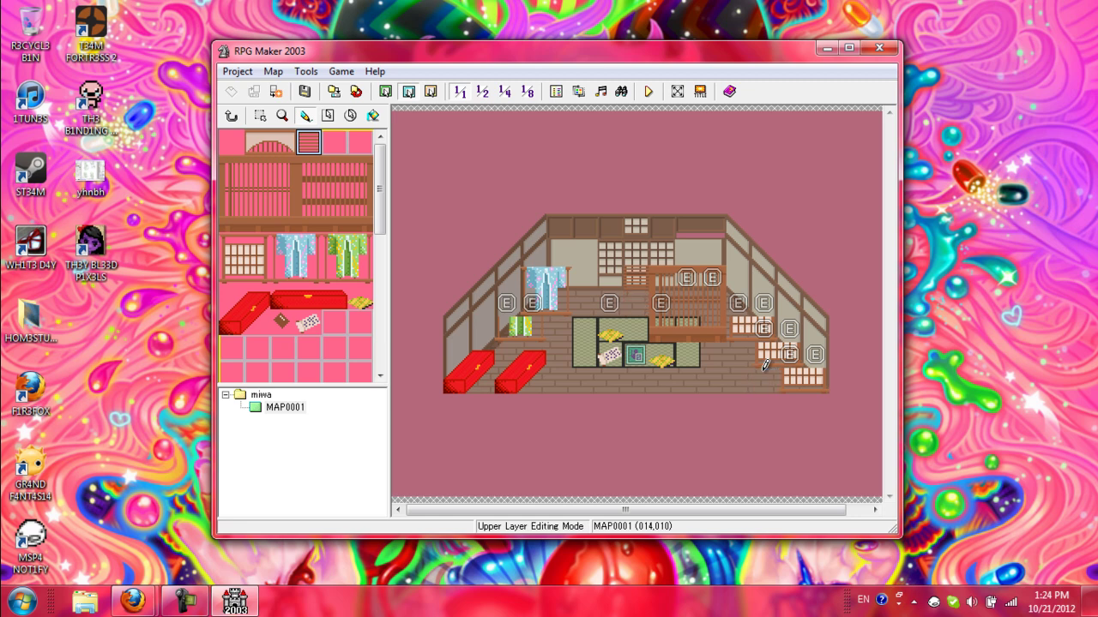
key(ctrl+z)
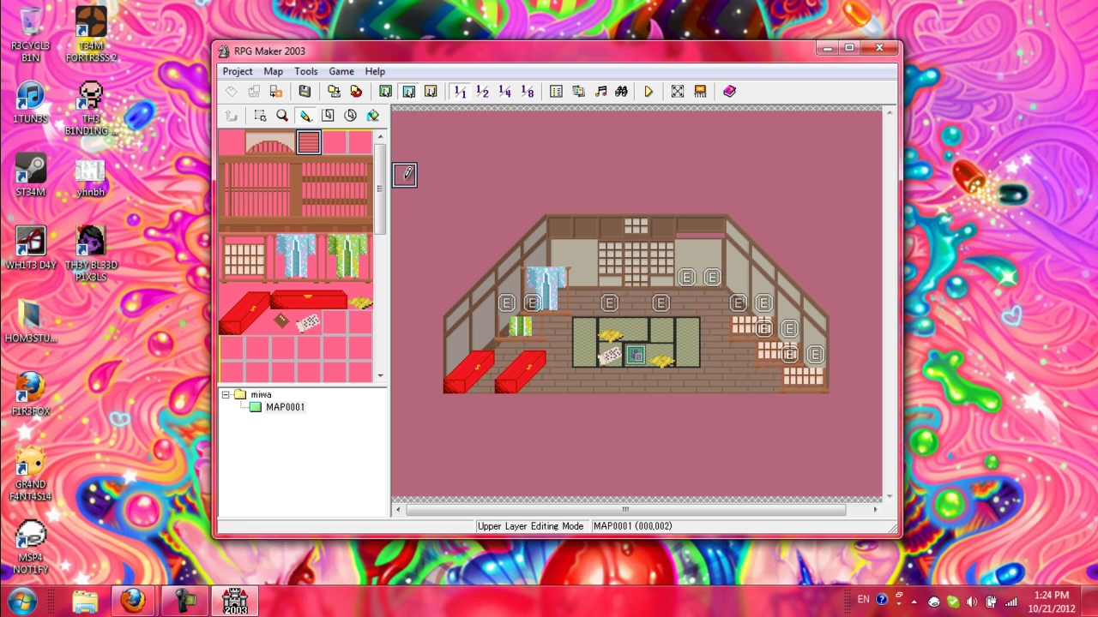
Switch MAP0001 to the Event Layer and view the Edit Event and New Event menus on tiles like (004,001).
click(432, 91)
right_click(609, 301)
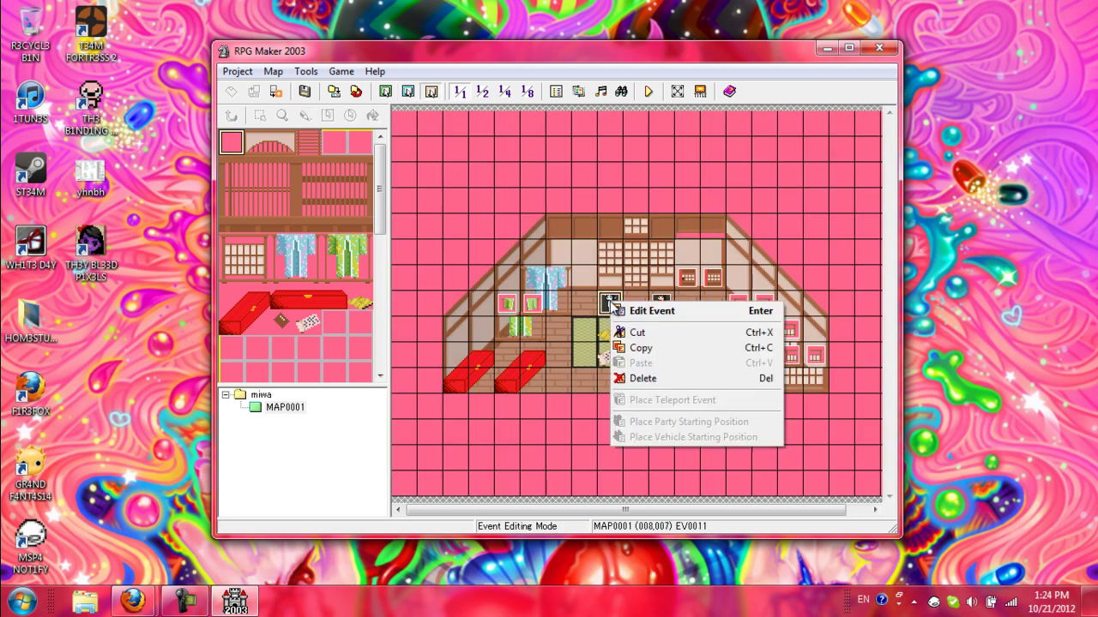
right_click(527, 177)
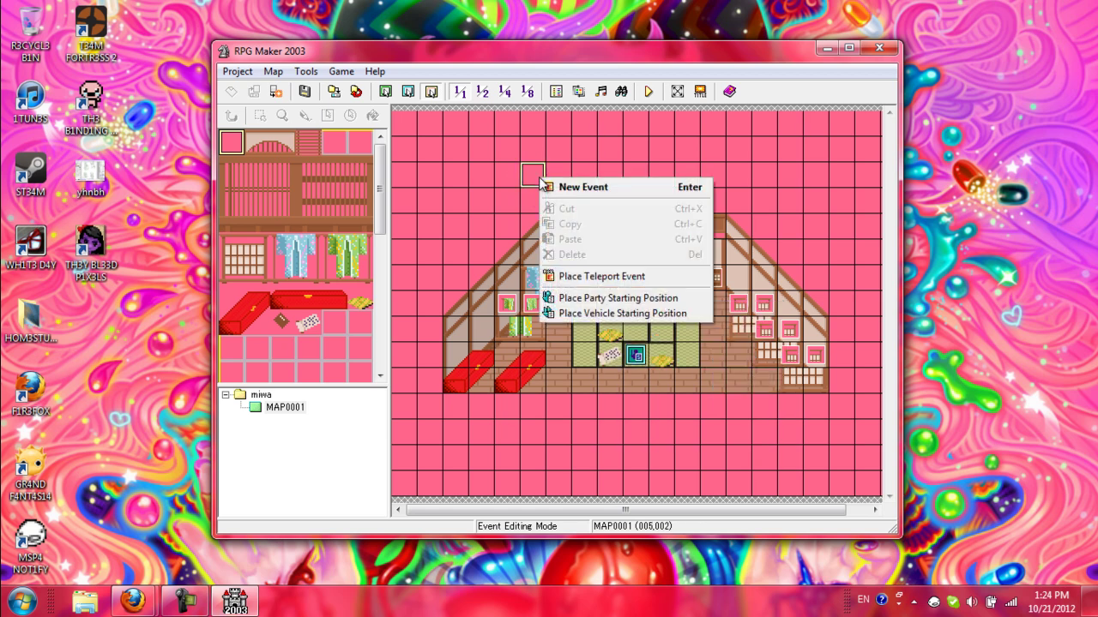
right_click(600, 176)
right_click(711, 147)
right_click(600, 179)
right_click(501, 158)
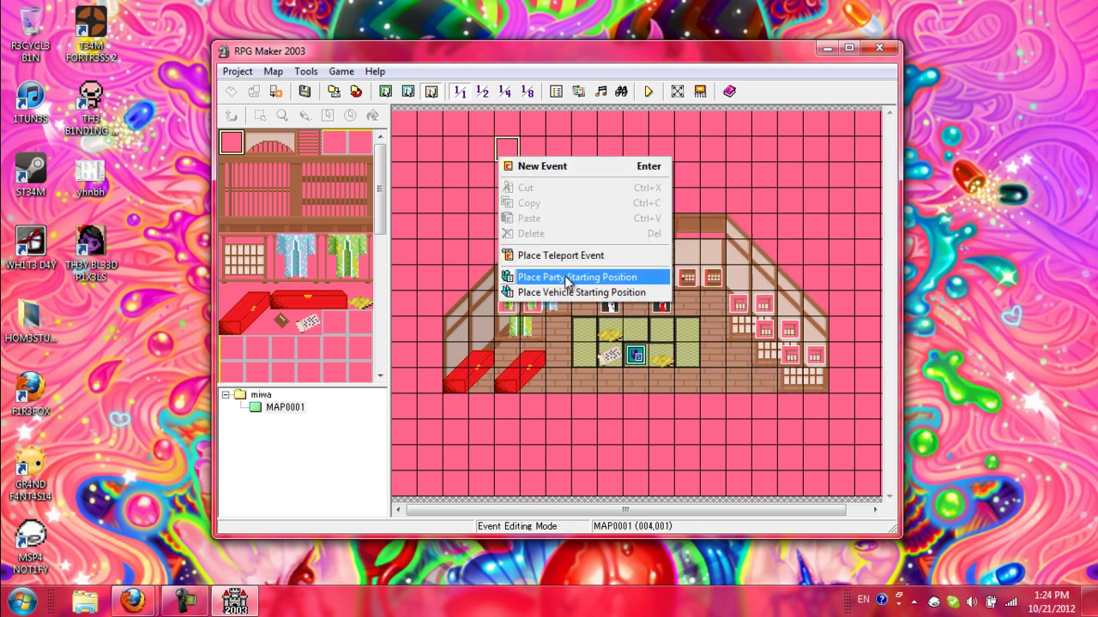
click(456, 200)
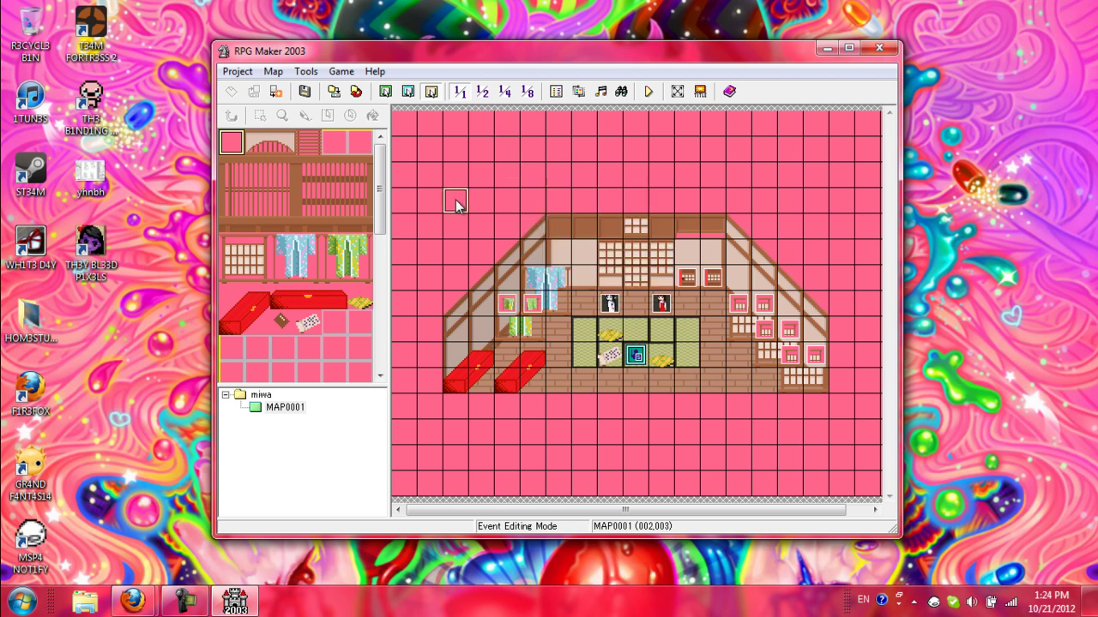
View the Hero start position menu and the New Event menu on tiles (008,001) and (008,002).
right_click(635, 357)
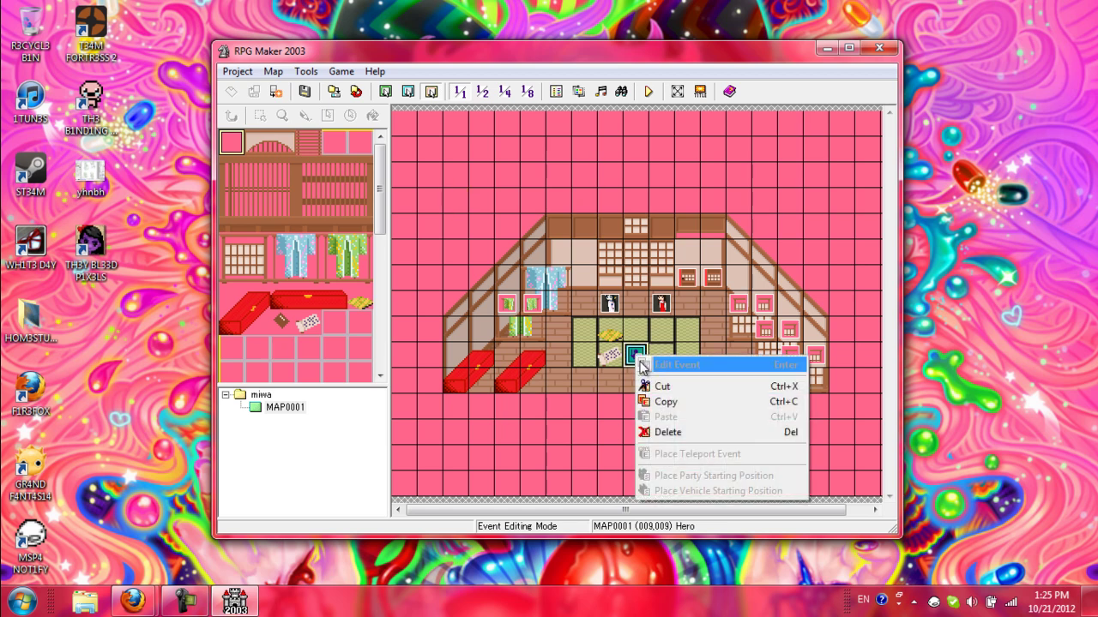
right_click(617, 152)
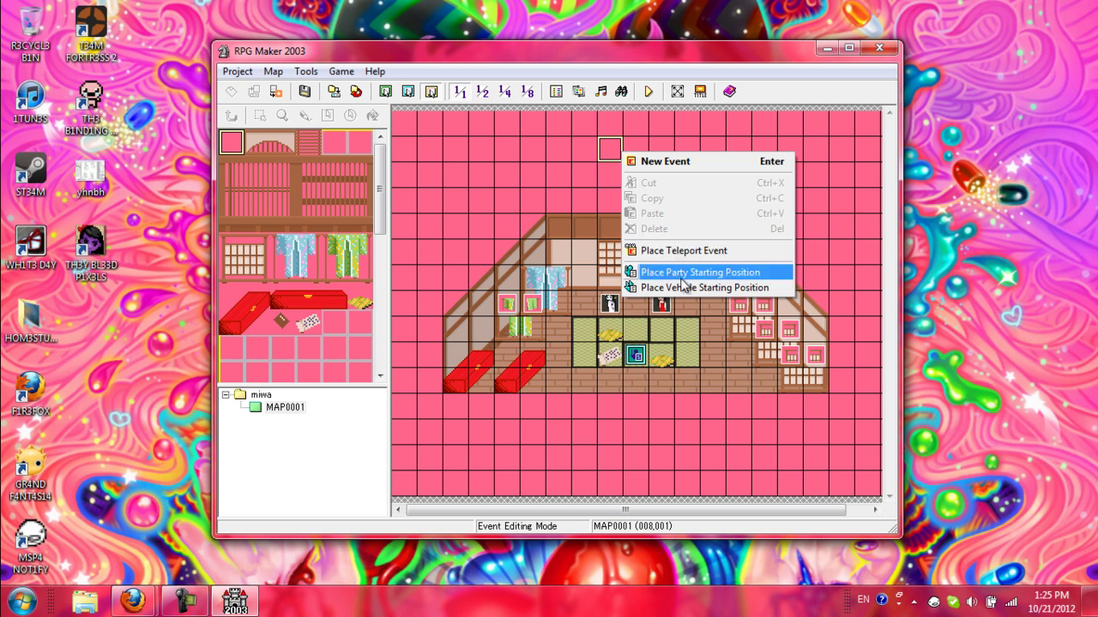
click(640, 365)
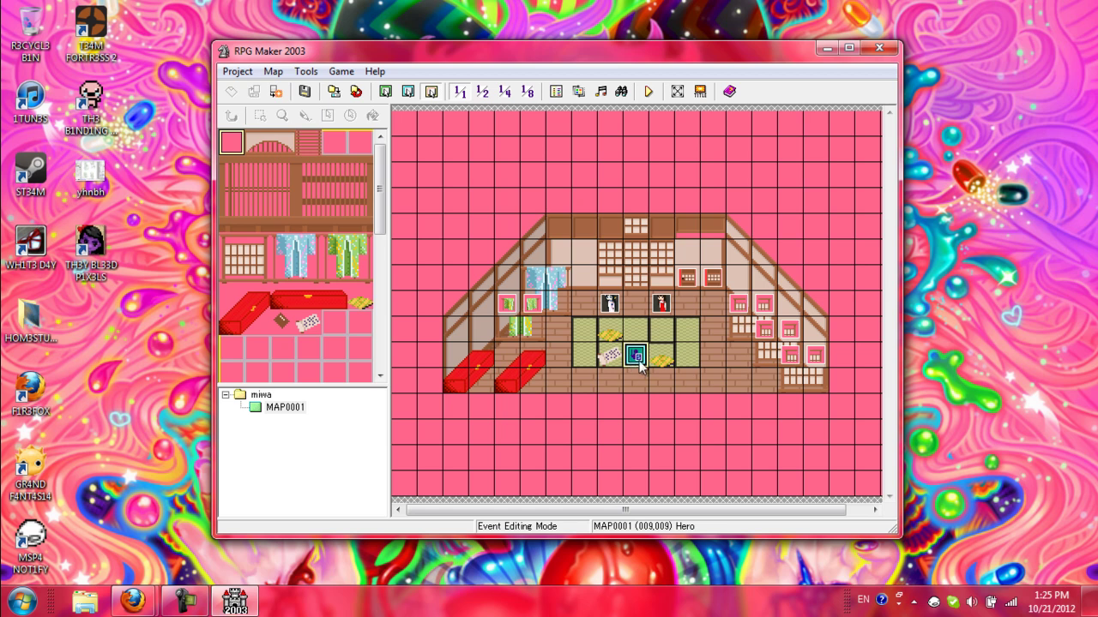
right_click(607, 177)
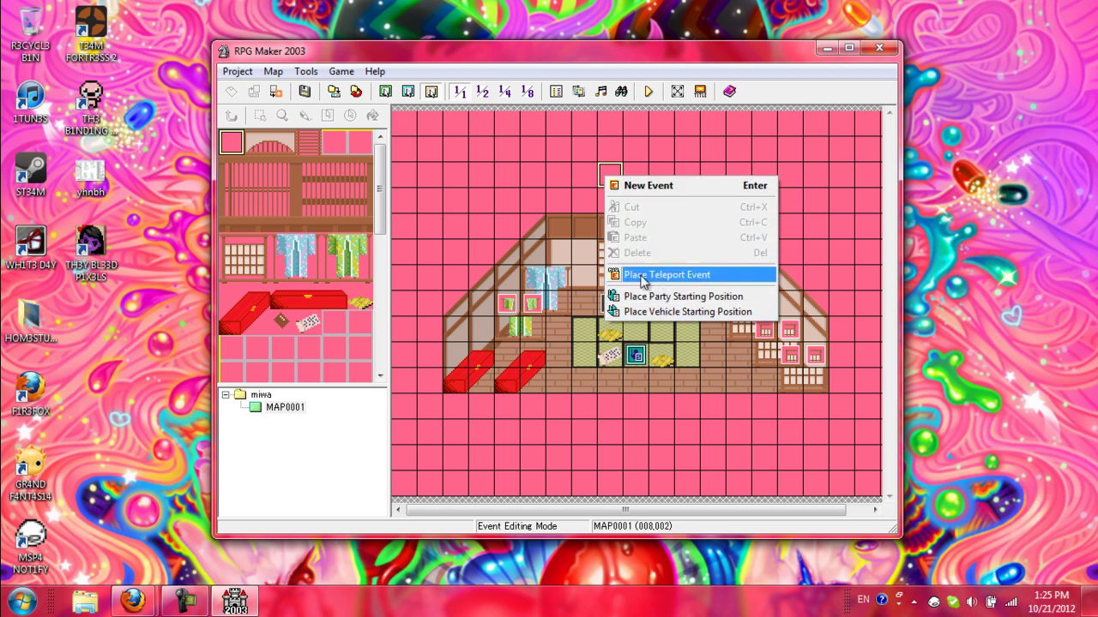
click(643, 276)
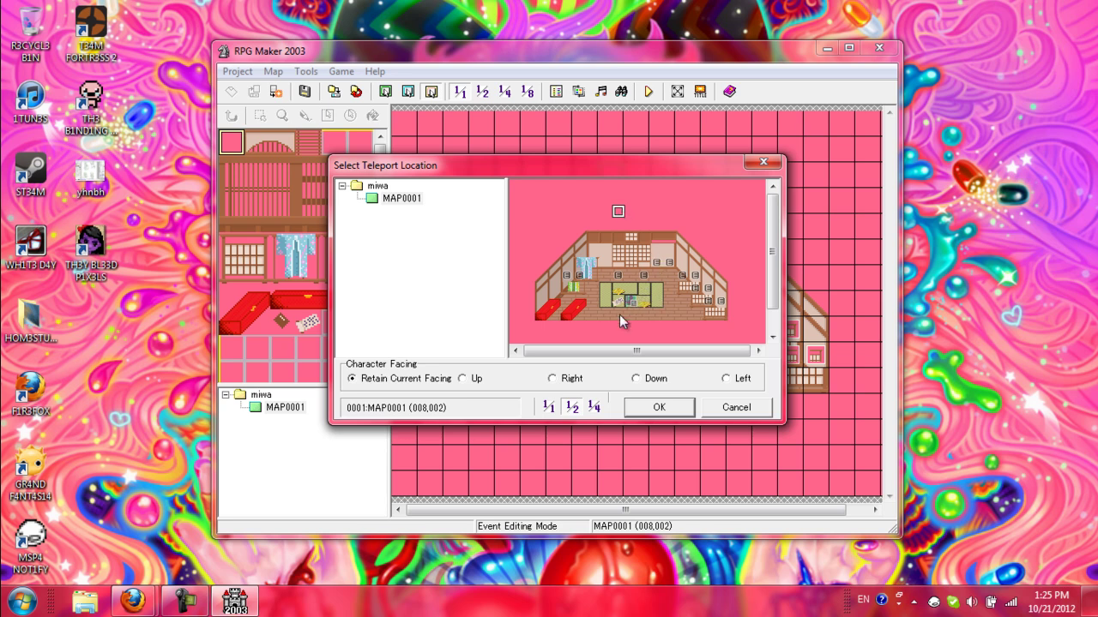
click(591, 328)
click(592, 289)
click(657, 277)
click(635, 378)
click(551, 378)
click(353, 378)
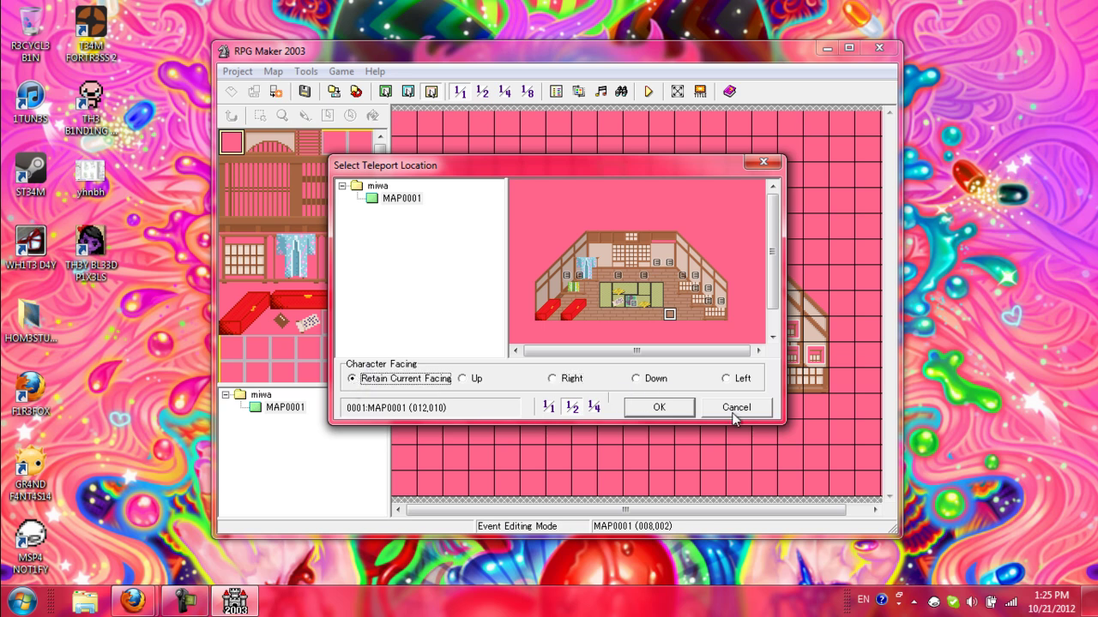